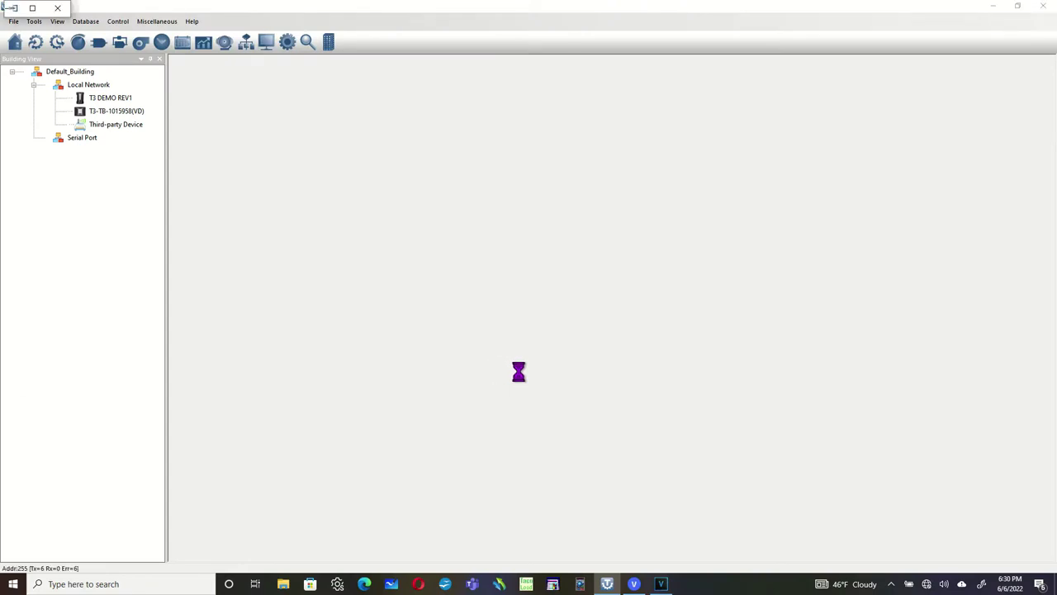
- Put output OUT11 in Manual with range 31 (0.0 -> 10 Volts)
{"action": "left_click", "coordinate": [36, 42]}
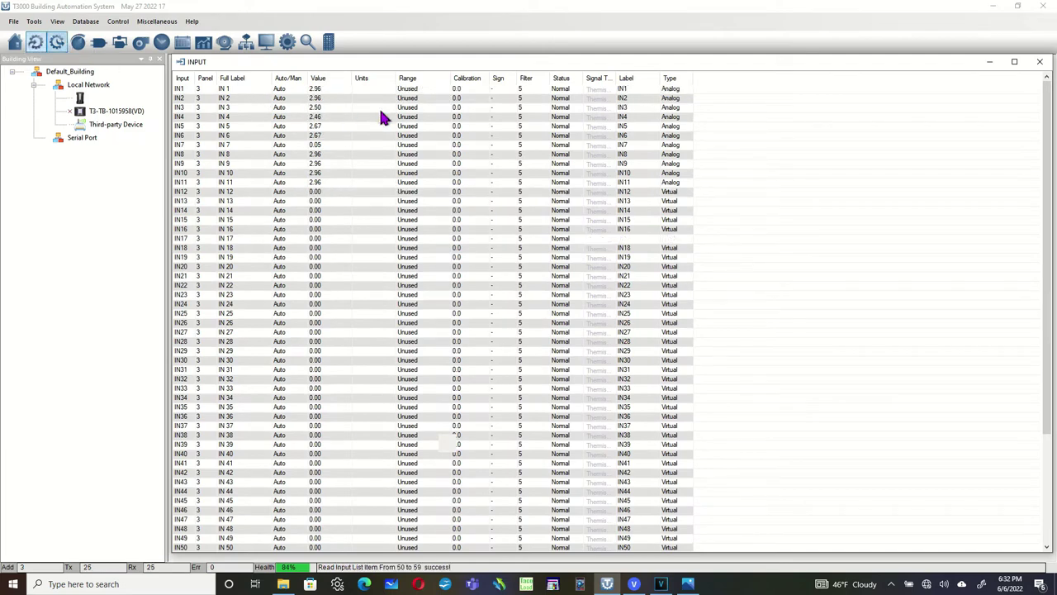
{"action": "left_click", "coordinate": [57, 46]}
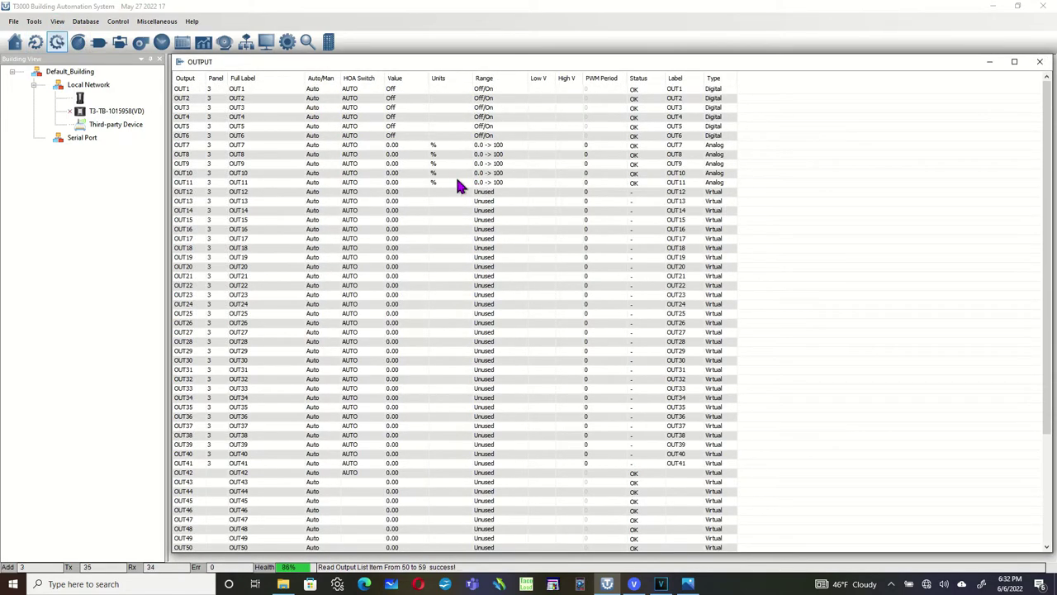
{"action": "left_click", "coordinate": [321, 183]}
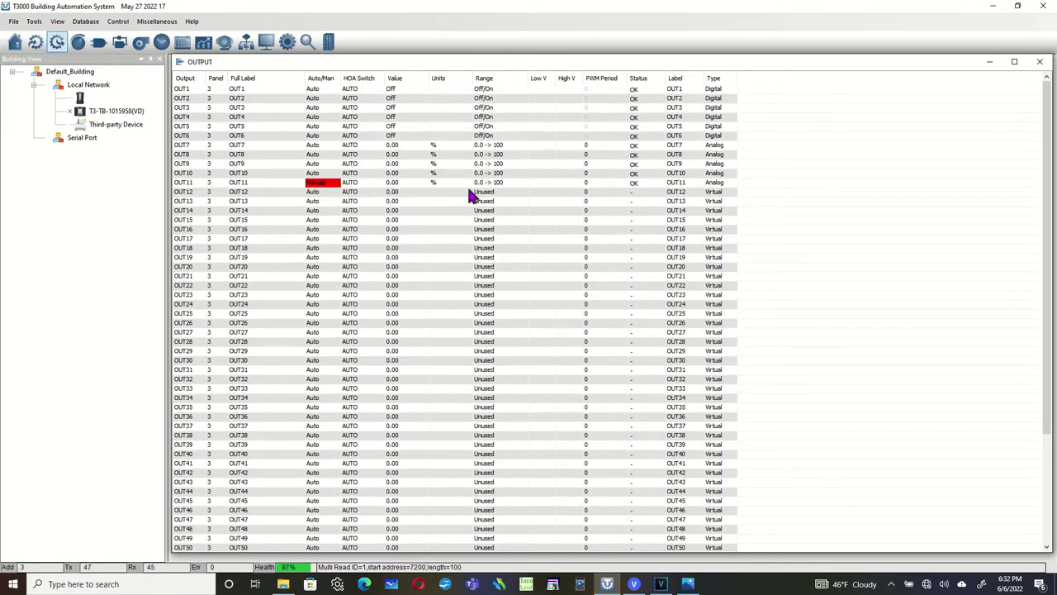
{"action": "left_click", "coordinate": [484, 183]}
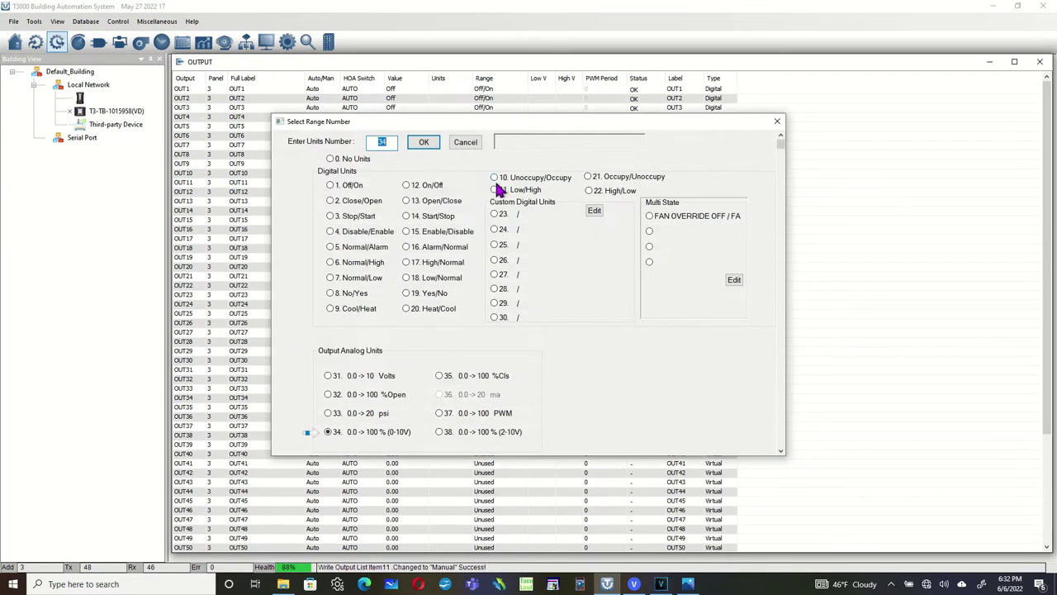
{"action": "left_click", "coordinate": [348, 378]}
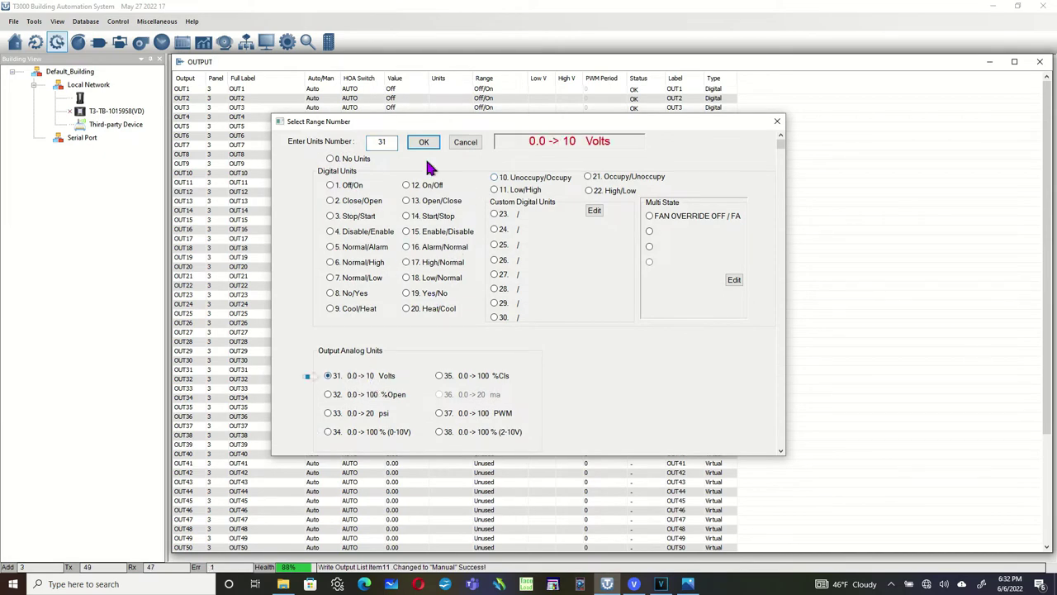
{"action": "left_click", "coordinate": [425, 144]}
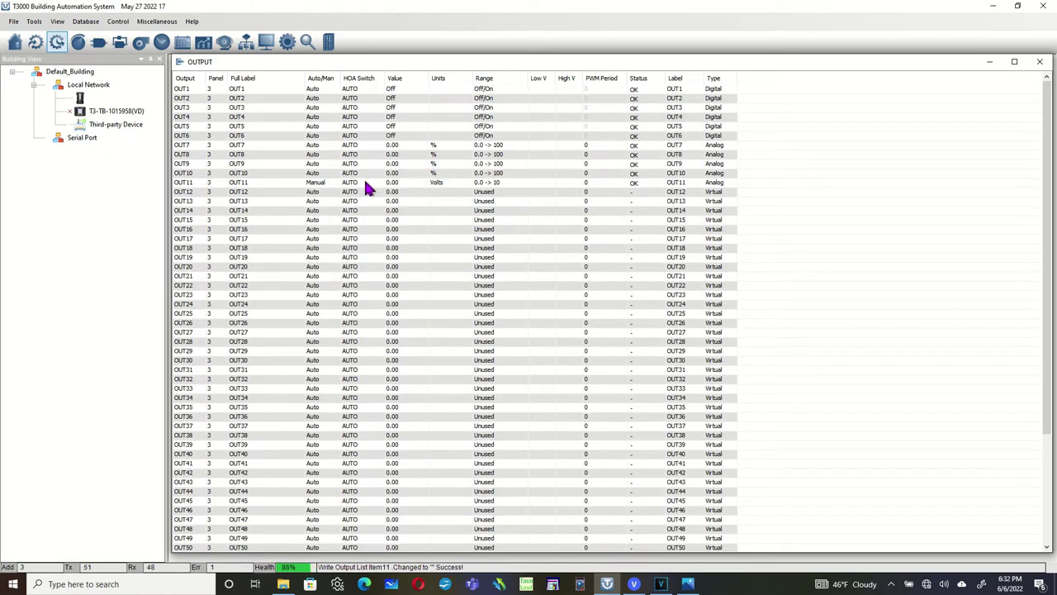
{"action": "left_click", "coordinate": [395, 183]}
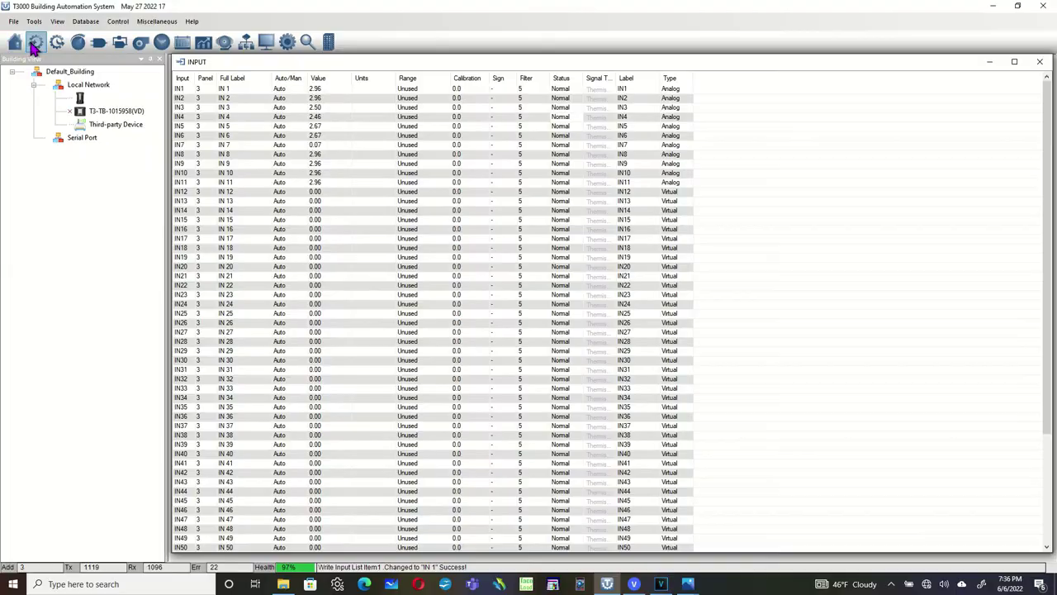
- Name IN1 OCCUPIED with label OCC and the 21 Occupy/Unoccupy range
{"action": "left_click", "coordinate": [240, 88]}
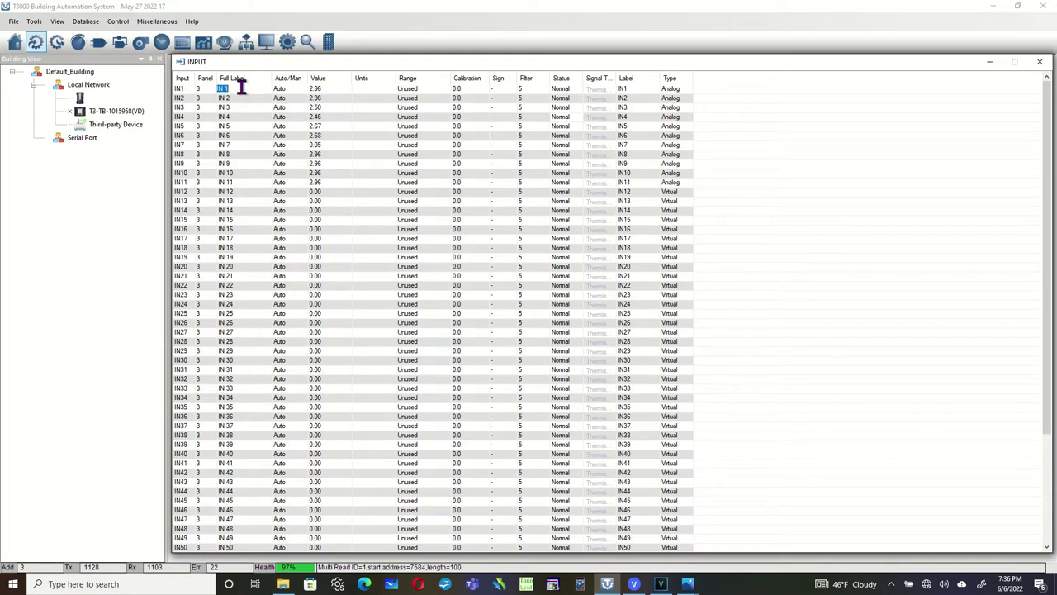
{"action": "type", "text": "OCCUPIED"}
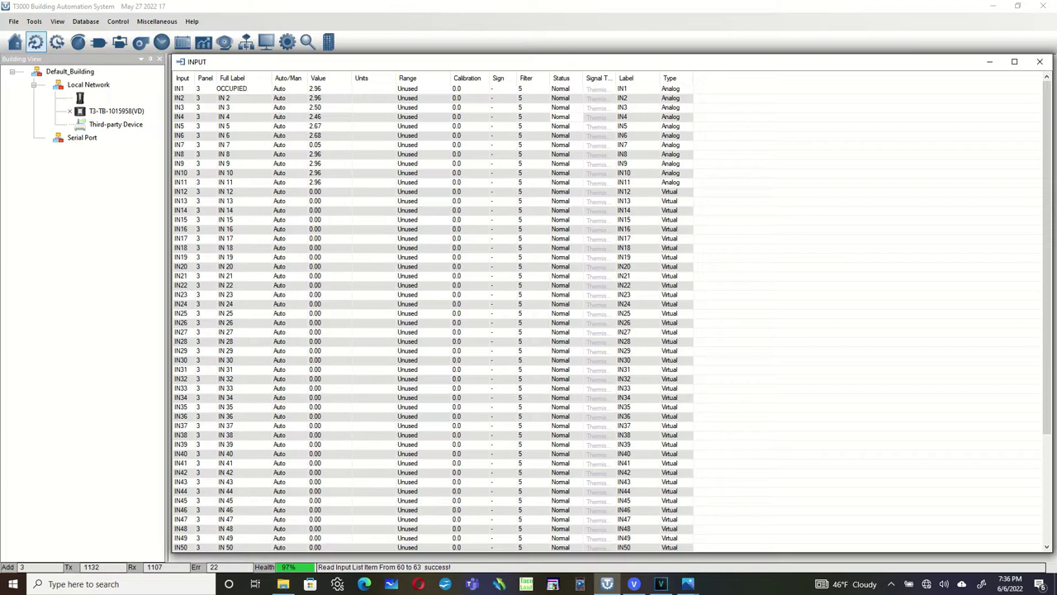
{"action": "left_click", "coordinate": [406, 91]}
{"action": "left_click", "coordinate": [406, 91]}
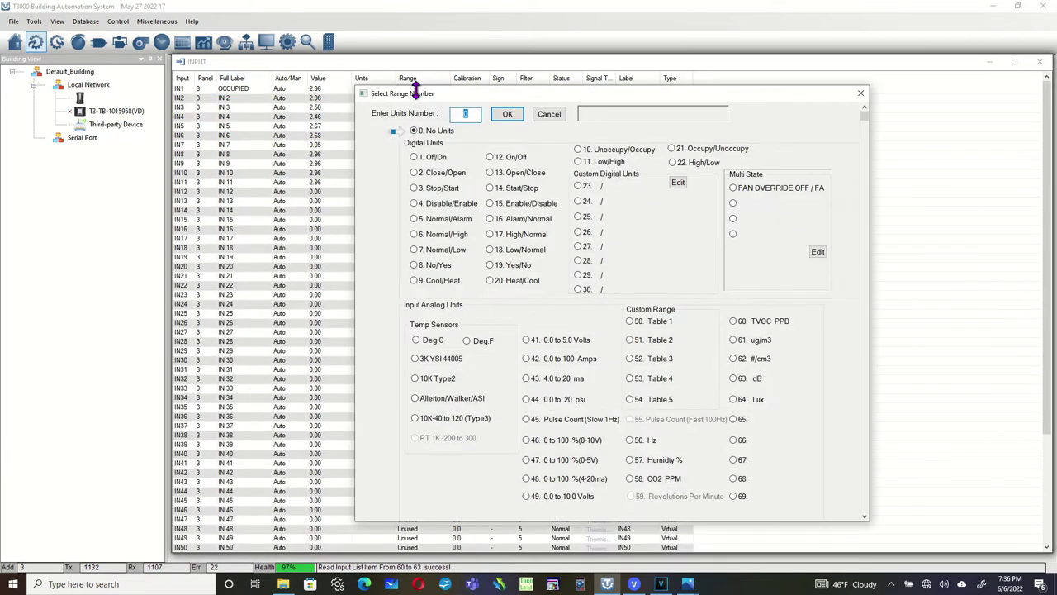
{"action": "left_click", "coordinate": [673, 149]}
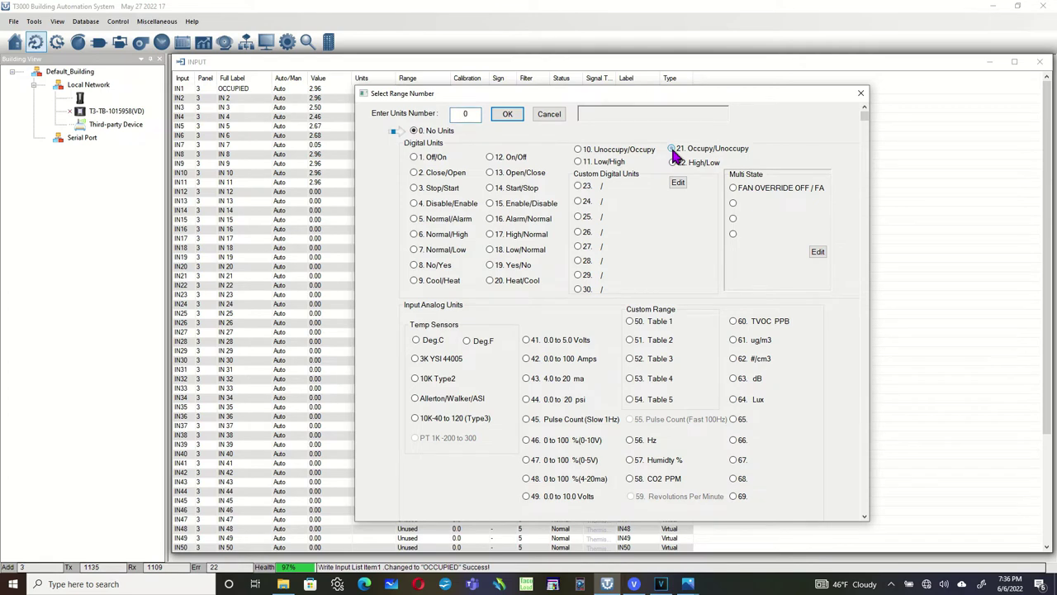
{"action": "left_click", "coordinate": [508, 115]}
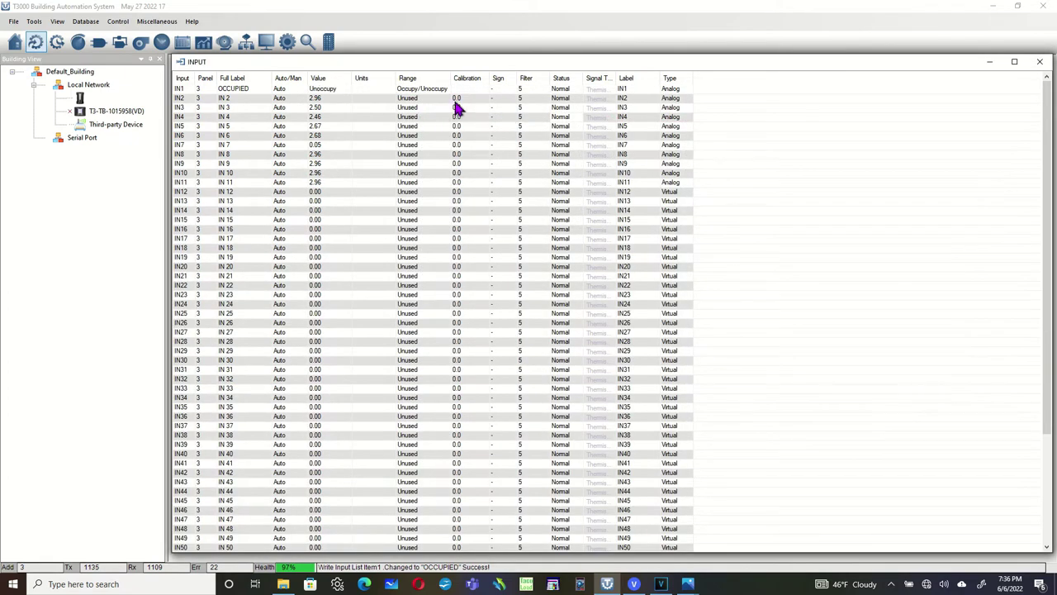
{"action": "left_click", "coordinate": [624, 86]}
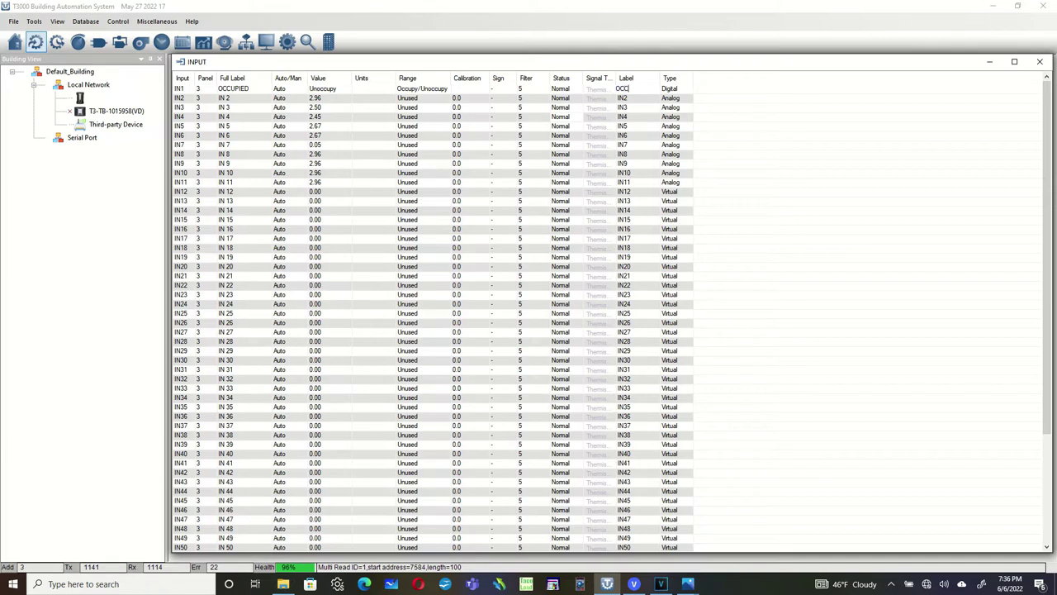
{"action": "left_click", "coordinate": [237, 99]}
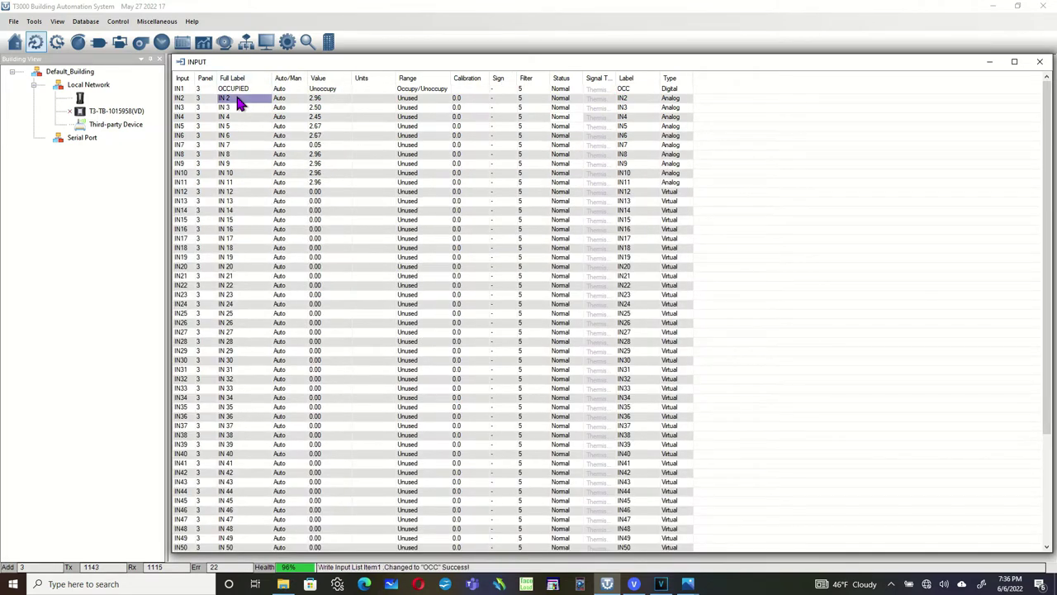
- Name IN2 SAFETIES with the 13 Open/Close range and short label SAFT
{"action": "type", "text": "SAF"}
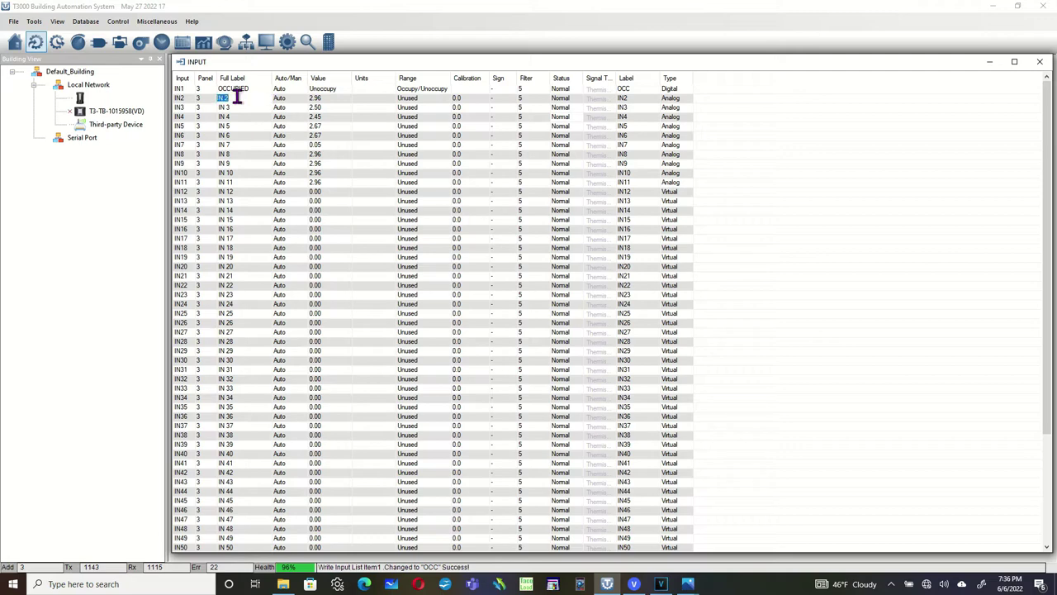
{"action": "type", "text": "ETIE"}
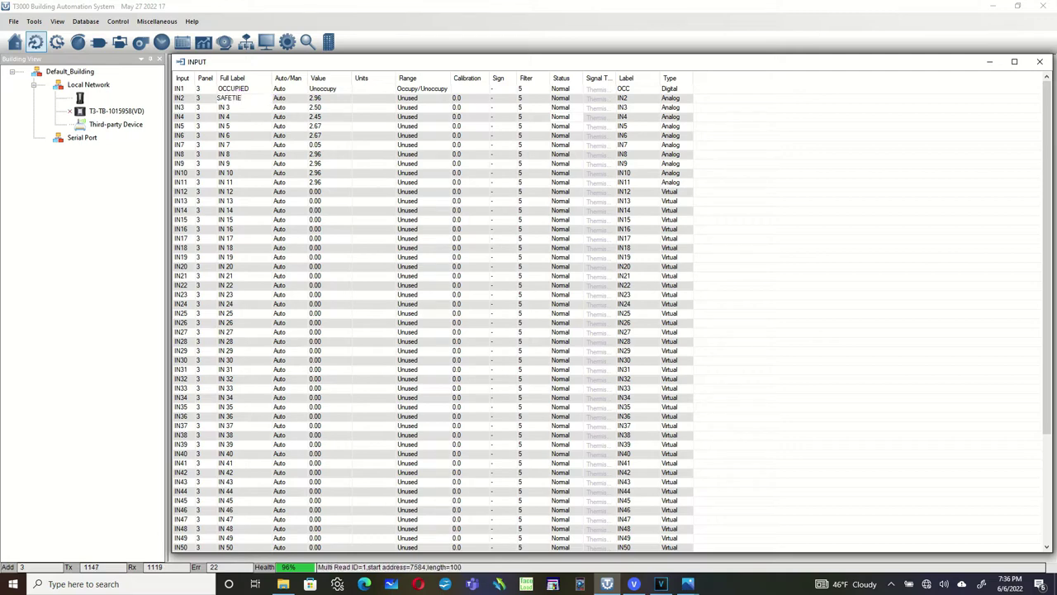
{"action": "type", "text": "S"}
{"action": "left_click", "coordinate": [428, 100]}
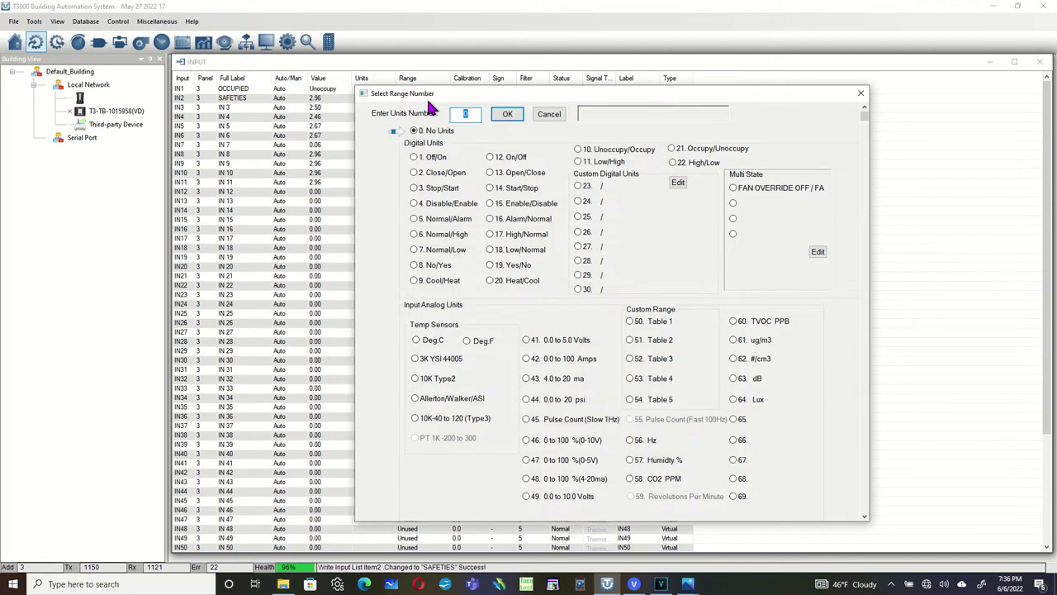
{"action": "left_click", "coordinate": [514, 177]}
{"action": "left_click", "coordinate": [508, 116]}
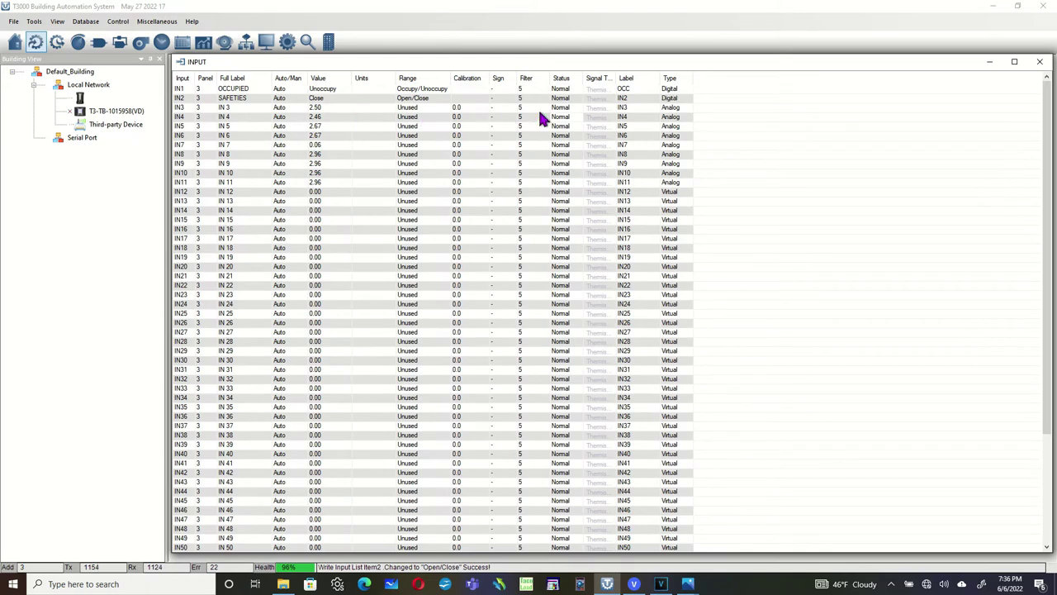
{"action": "double_click", "coordinate": [623, 98]}
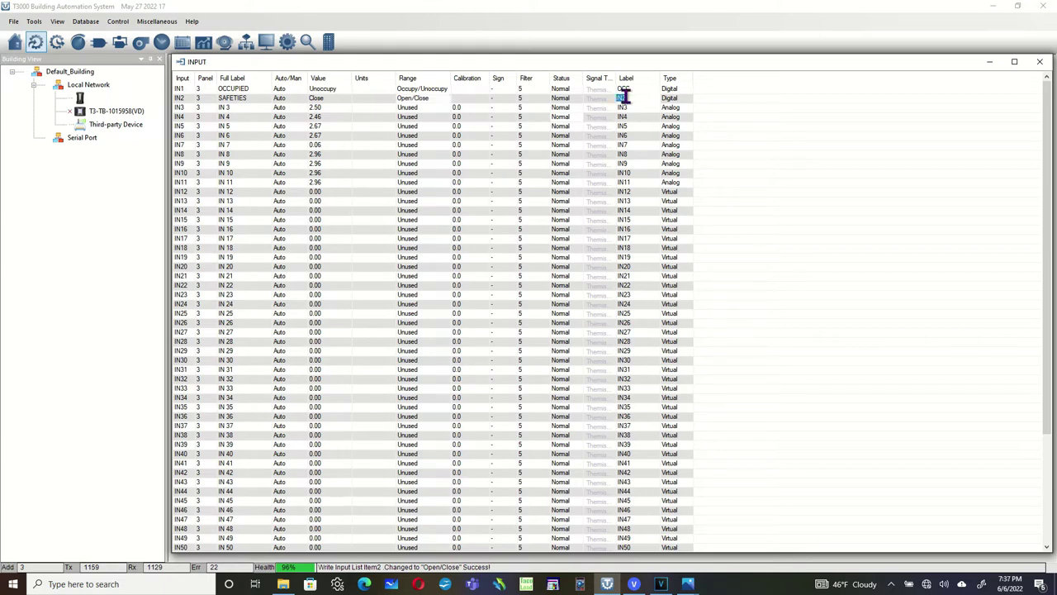
{"action": "type", "text": "SAF"}
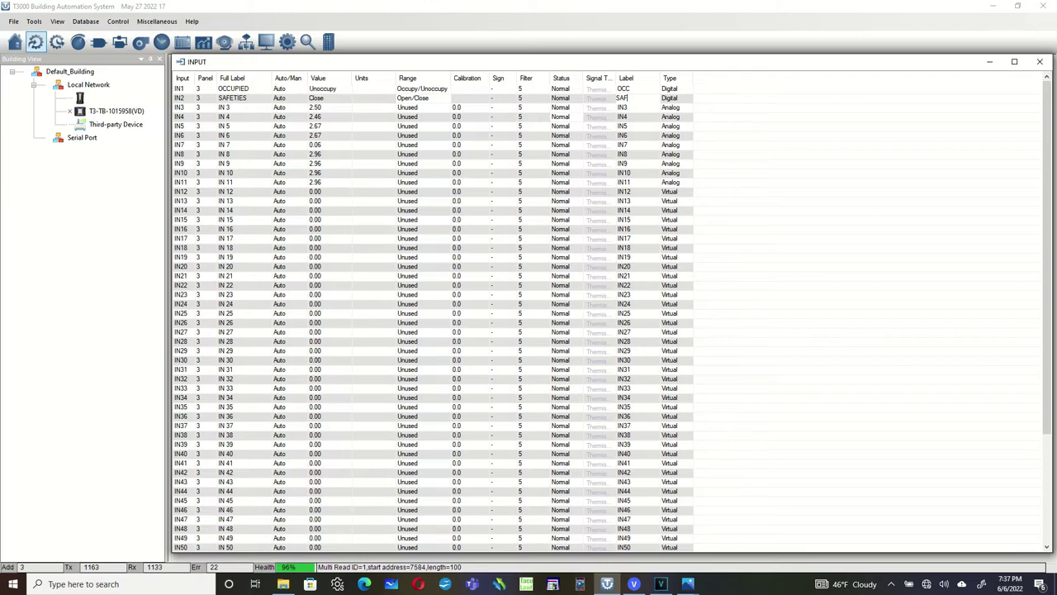
{"action": "type", "text": "T"}
{"action": "key", "text": "Return"}
{"action": "double_click", "coordinate": [234, 106]}
- Name IN3 ROOM SETPOINT with the 10K Type2 thermistor range
{"action": "type", "text": "ROOM S"}
{"action": "left_click", "coordinate": [408, 109]}
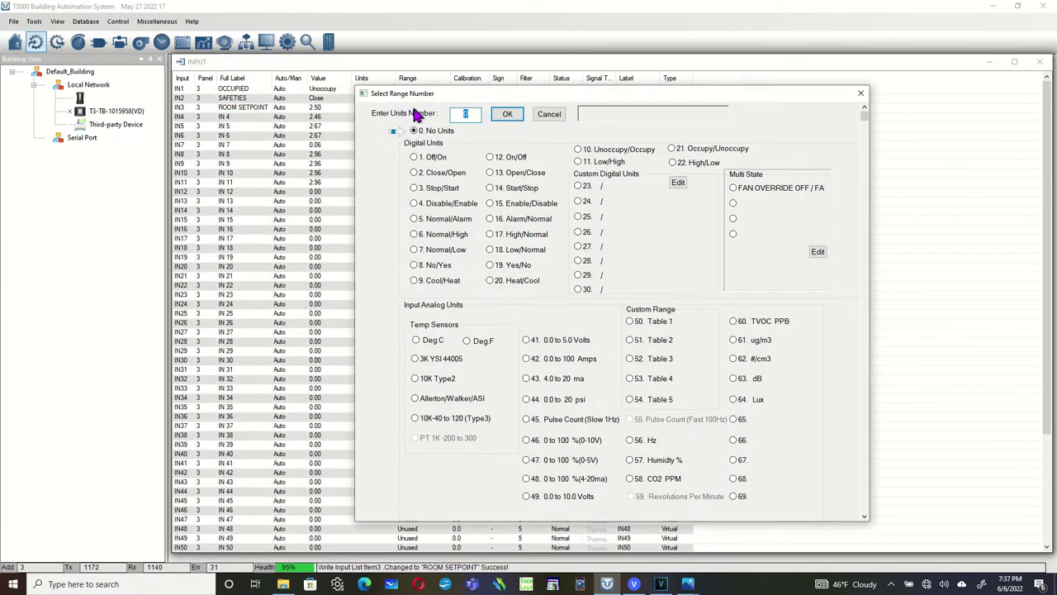
{"action": "left_click", "coordinate": [415, 378]}
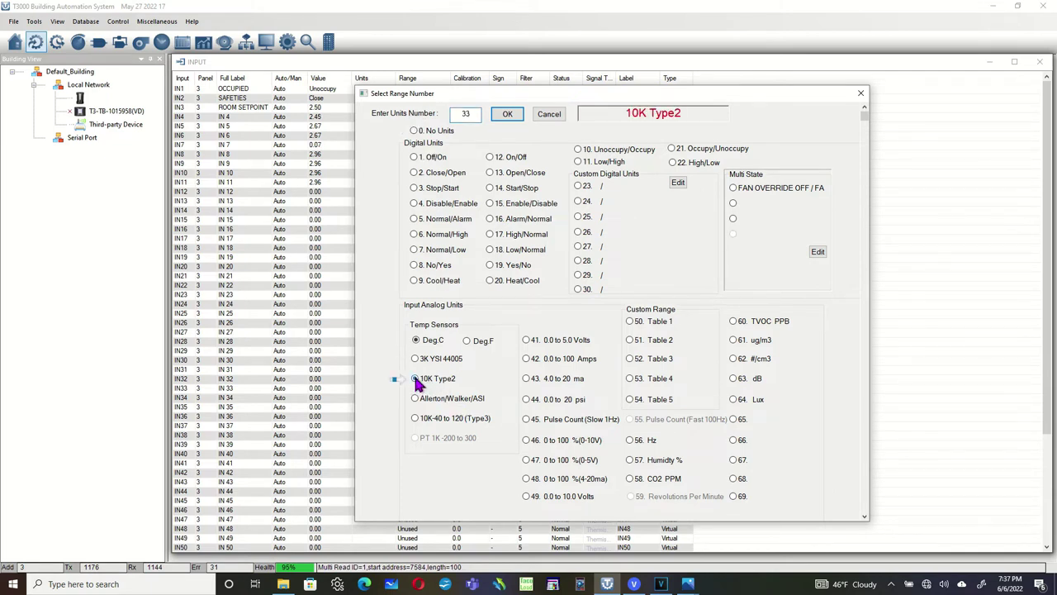
{"action": "left_click", "coordinate": [507, 114]}
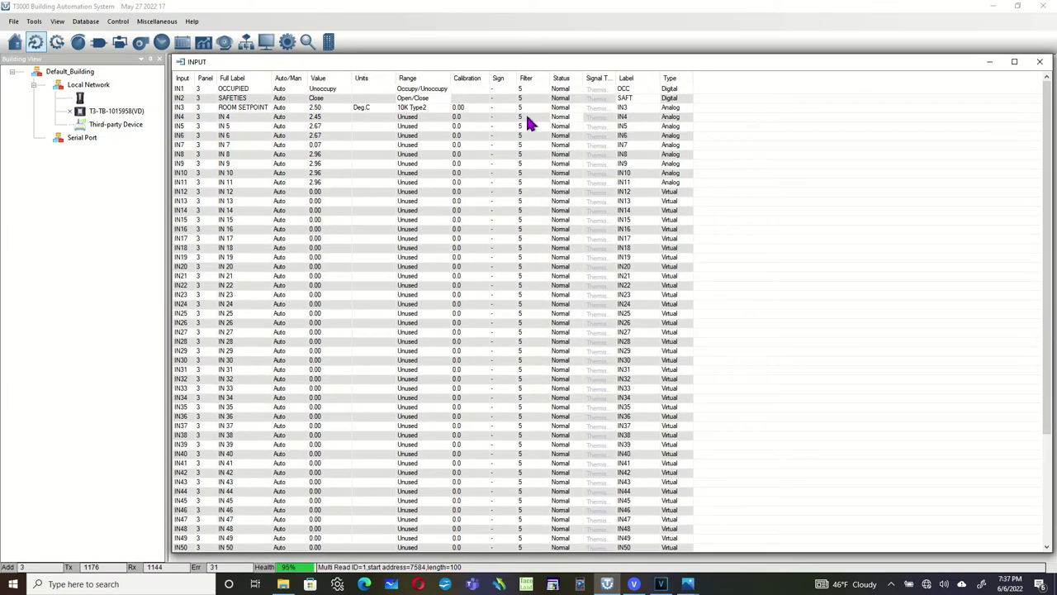
- Give IN3 the short label SETP and begin naming IN4 ROOM TEMP
{"action": "double_click", "coordinate": [624, 107]}
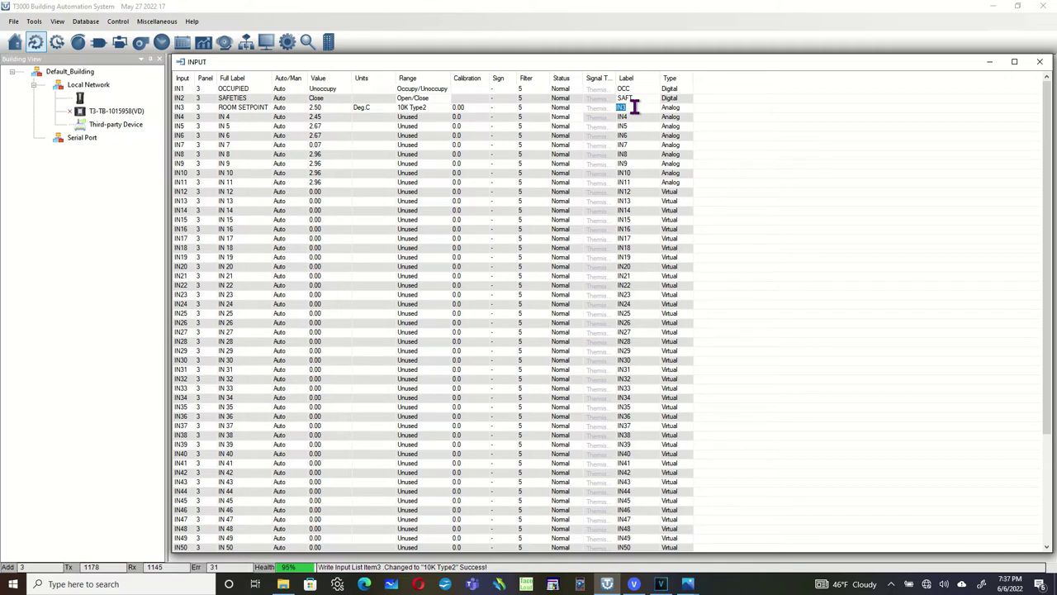
{"action": "type", "text": "SETP"}
{"action": "key", "text": "Return"}
{"action": "left_click", "coordinate": [234, 110]}
{"action": "left_click", "coordinate": [234, 117]}
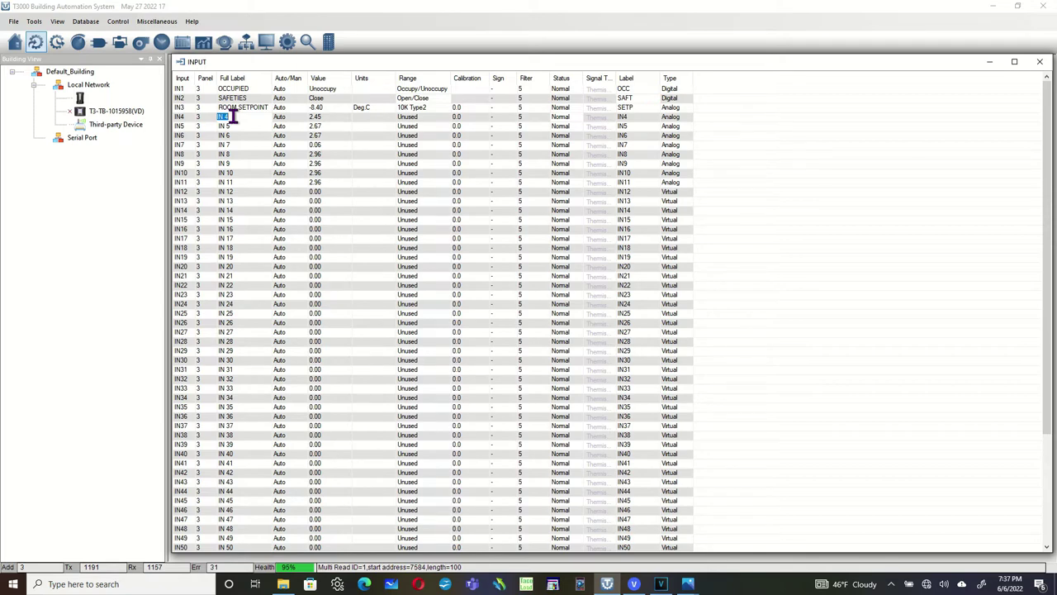
{"action": "type", "text": "RO"}
- Finish naming IN4 ROOM TEMP and switch IN3 to degrees Fahrenheit
{"action": "type", "text": "OM TEMP"}
{"action": "left_click", "coordinate": [373, 108]}
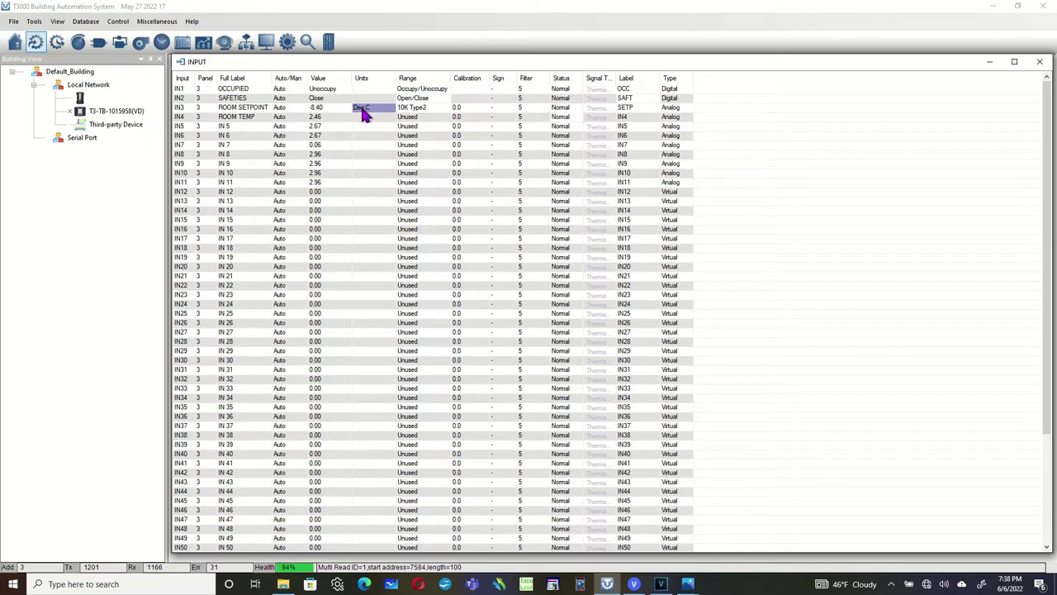
{"action": "double_click", "coordinate": [385, 111]}
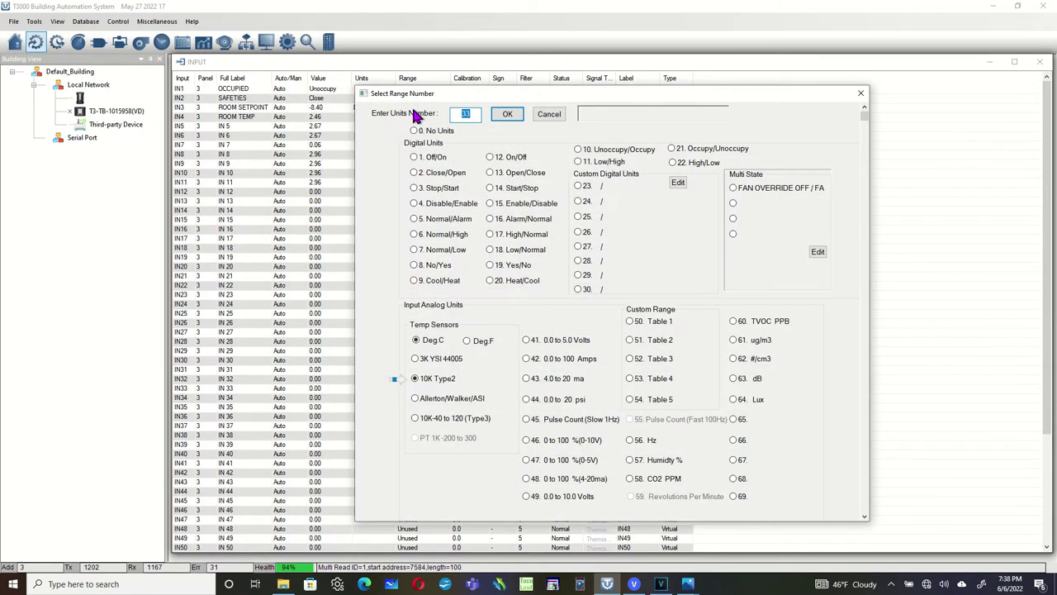
{"action": "left_click", "coordinate": [469, 341]}
{"action": "left_click", "coordinate": [505, 111]}
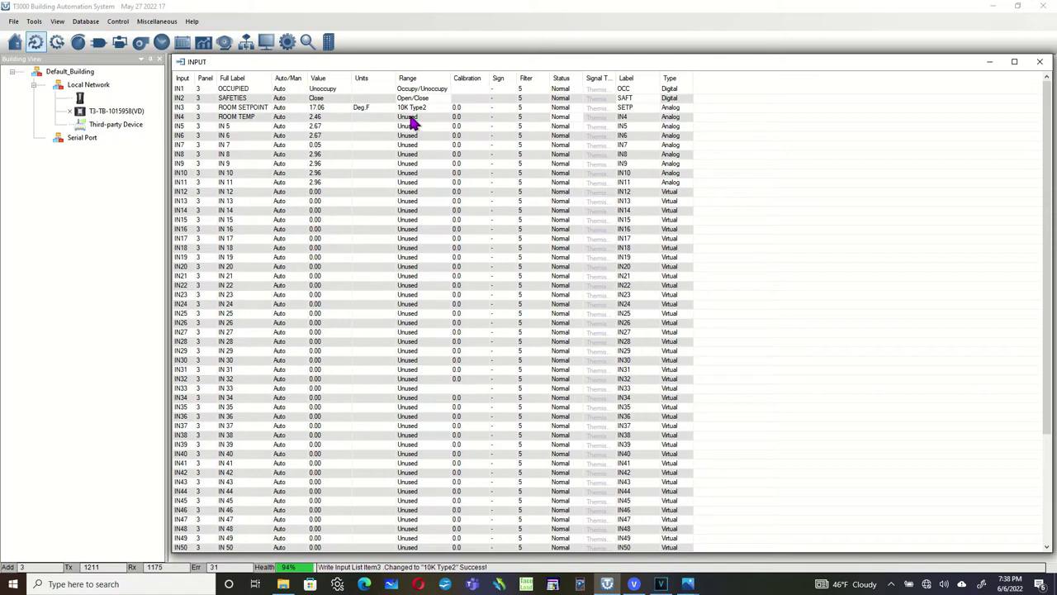
- Give IN4 the 10K Type2 range in Deg.F and the short label ROOM
{"action": "left_click", "coordinate": [413, 121]}
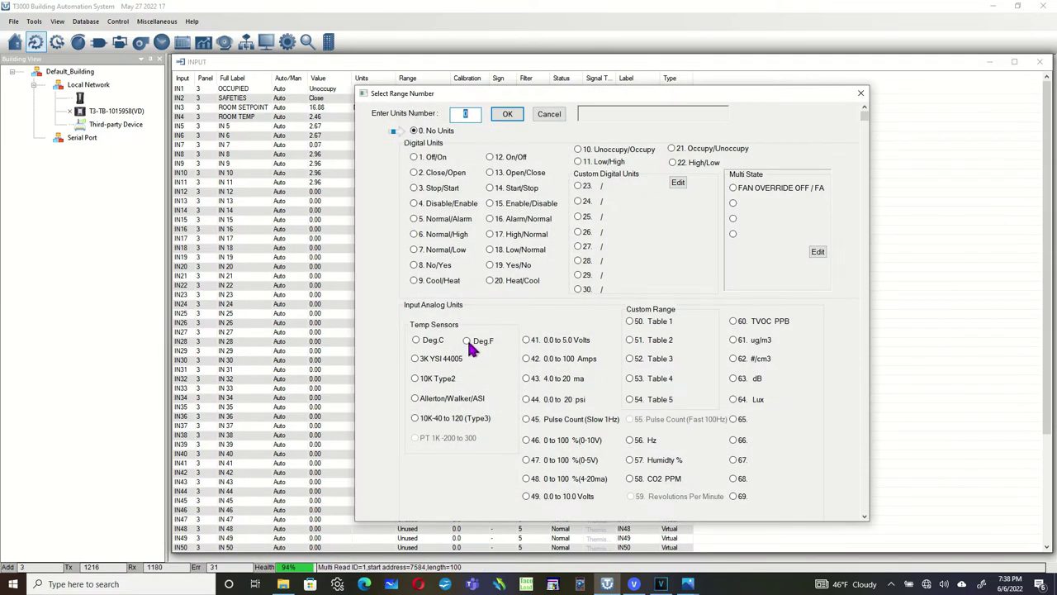
{"action": "left_click", "coordinate": [420, 381]}
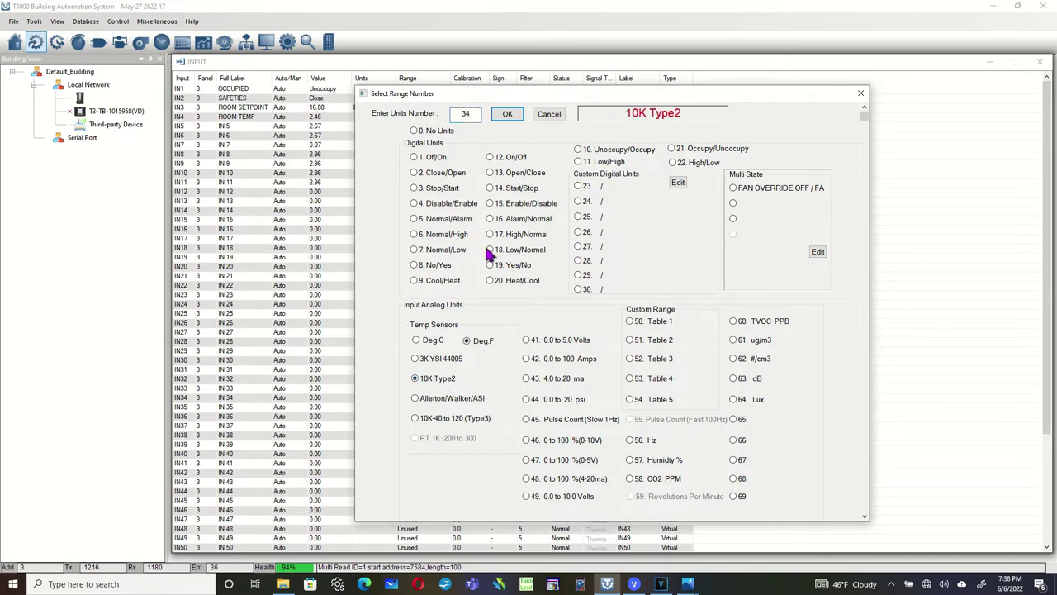
{"action": "left_click", "coordinate": [500, 116]}
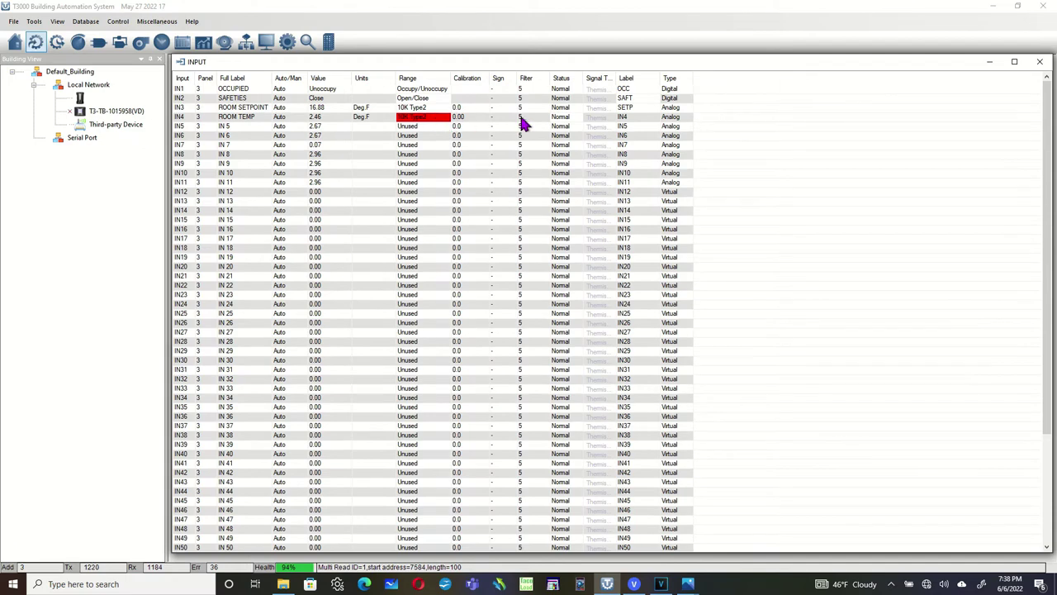
{"action": "left_click", "coordinate": [635, 117]}
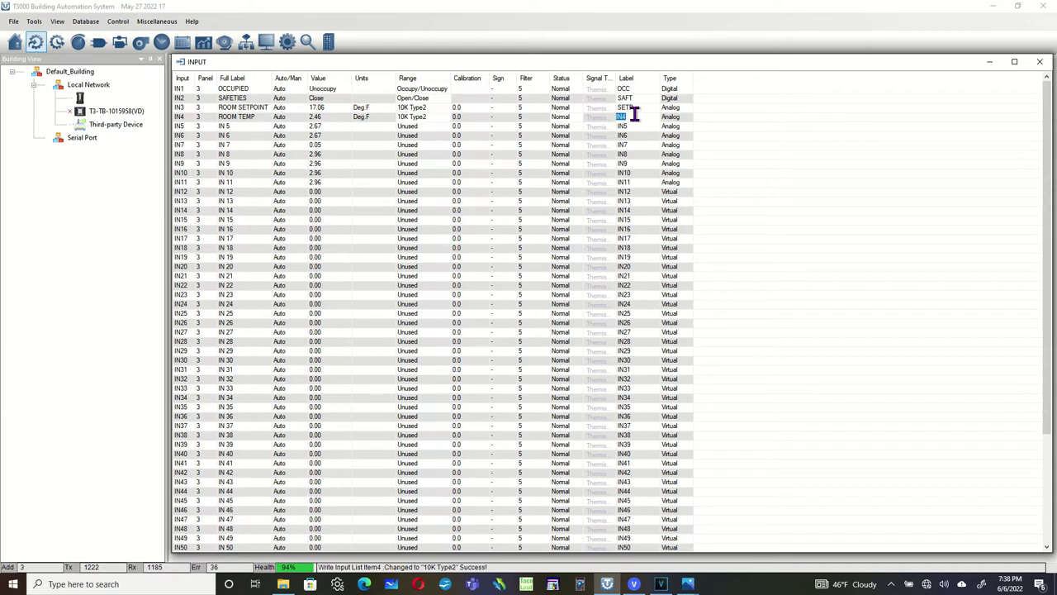
{"action": "type", "text": "ROOM"}
{"action": "left_click", "coordinate": [236, 128]}
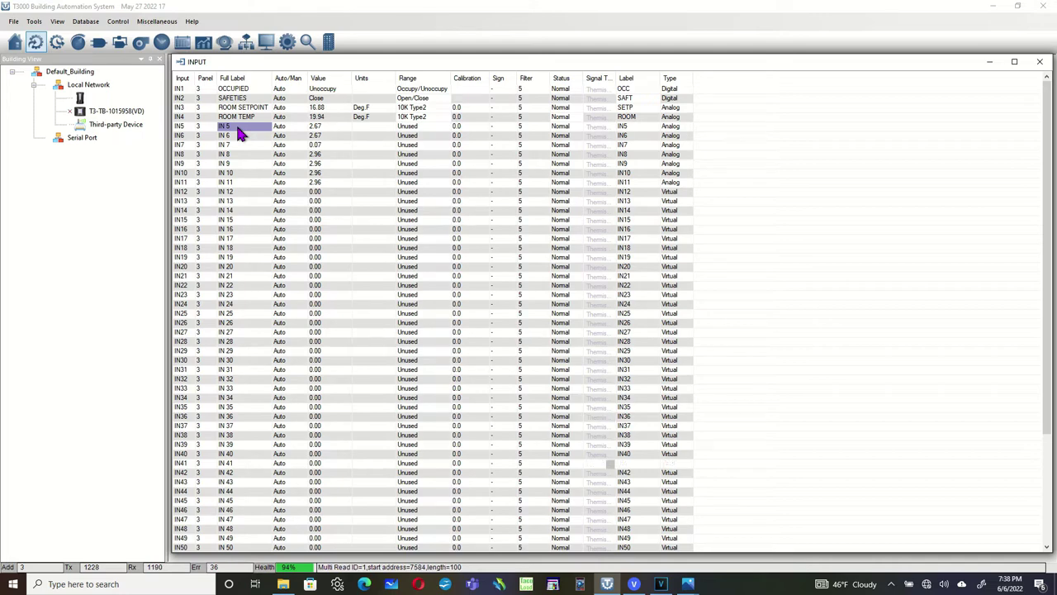
- Name IN5 OUTSIDE AIR TEMP with the 10K Type2 range in Deg.F
{"action": "double_click", "coordinate": [237, 126]}
{"action": "type", "text": "OUTSI"}
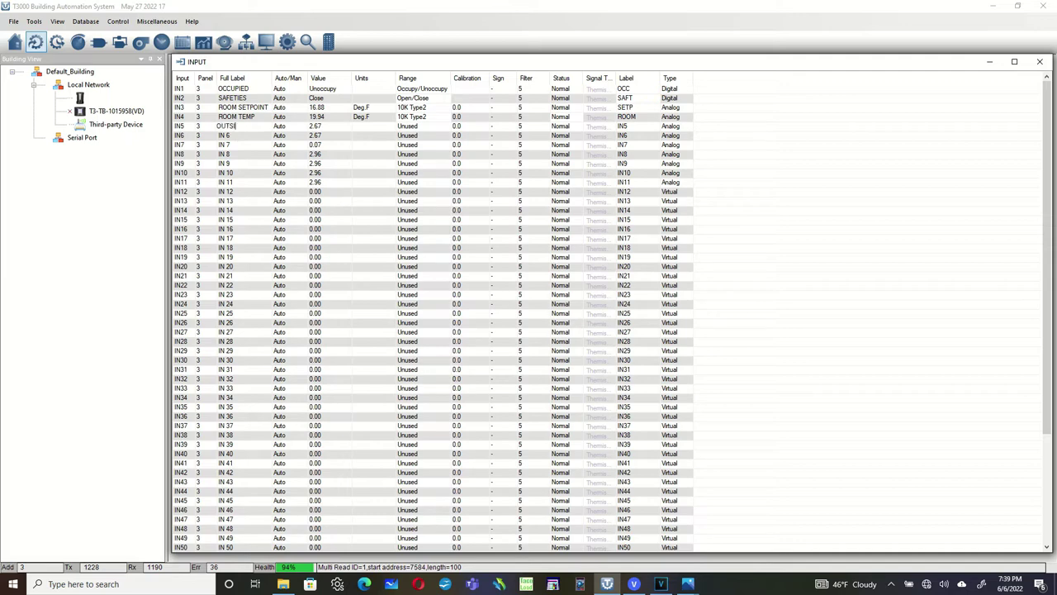
{"action": "type", "text": "DE AIR TEMP"}
{"action": "left_click", "coordinate": [416, 129]}
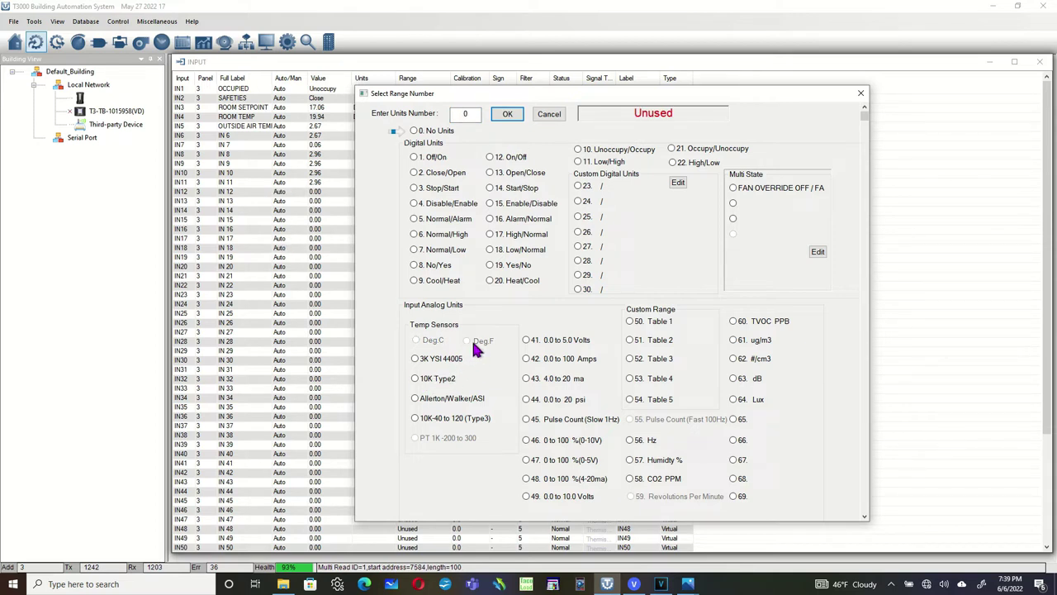
{"action": "left_click", "coordinate": [419, 383]}
{"action": "left_click", "coordinate": [469, 342]}
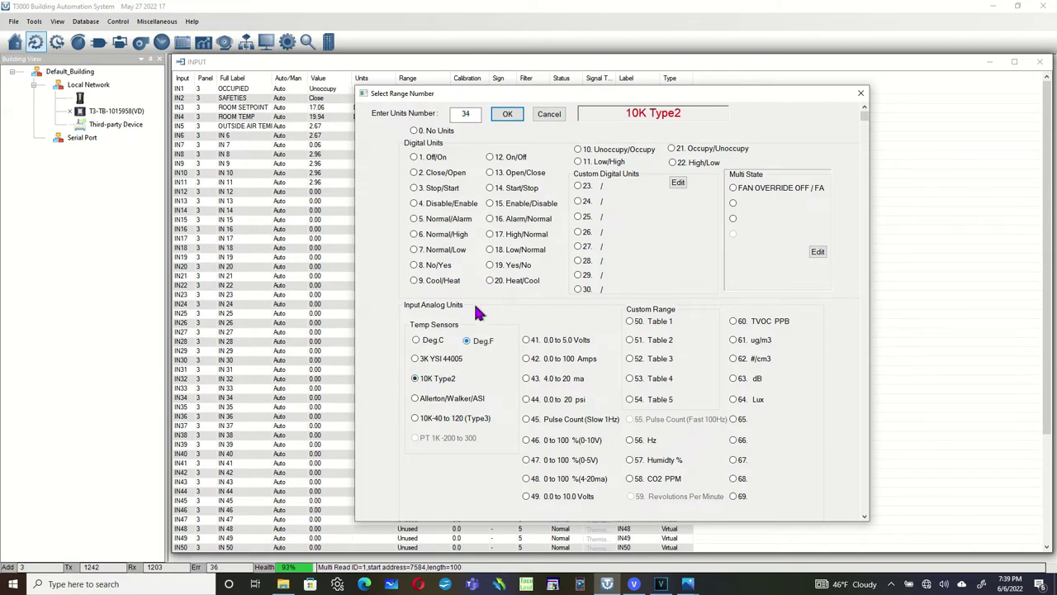
{"action": "left_click", "coordinate": [505, 116]}
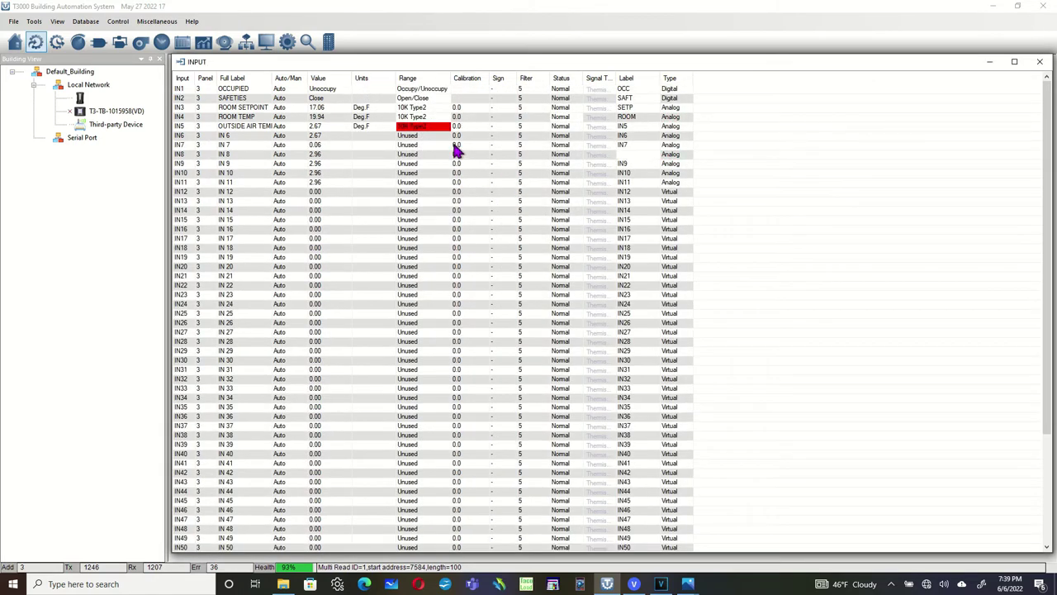
- Give IN5 the short label OAT and begin editing IN6's full label
{"action": "left_click", "coordinate": [636, 128]}
{"action": "left_click", "coordinate": [634, 126]}
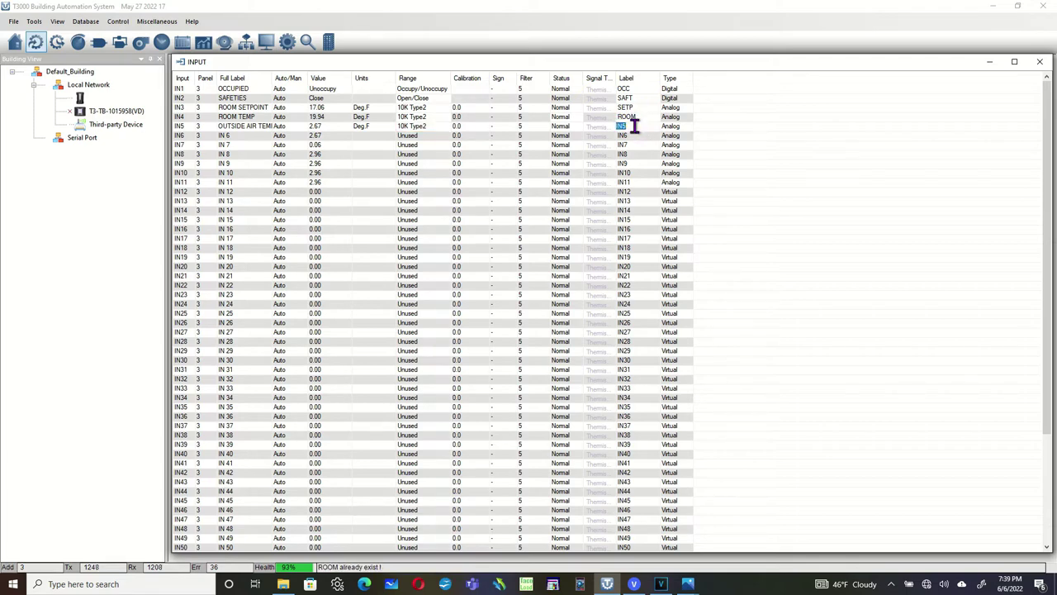
{"action": "type", "text": "OAT"}
{"action": "left_click", "coordinate": [238, 136]}
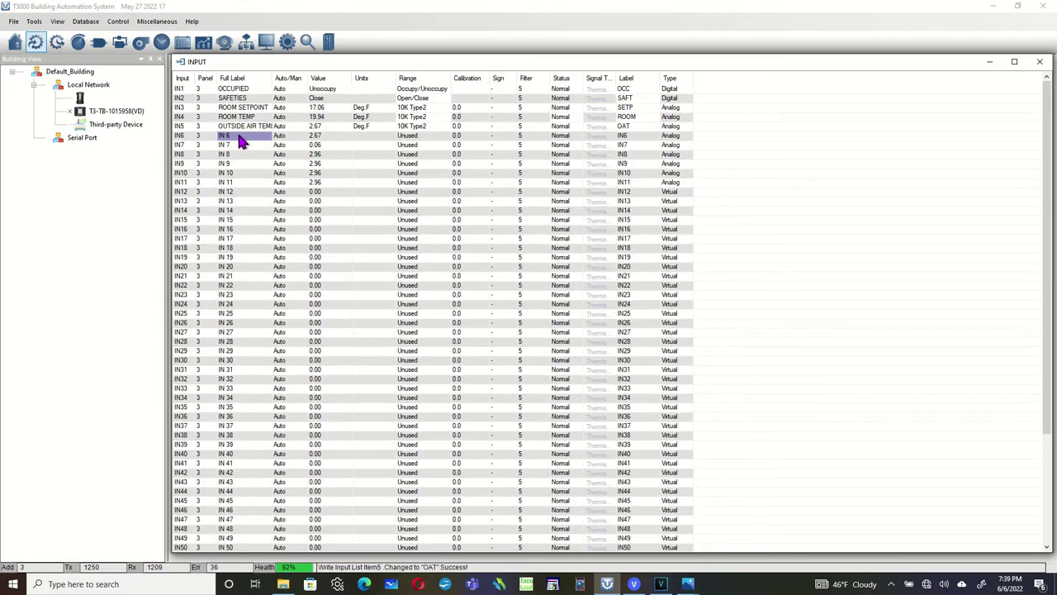
{"action": "left_click", "coordinate": [241, 136]}
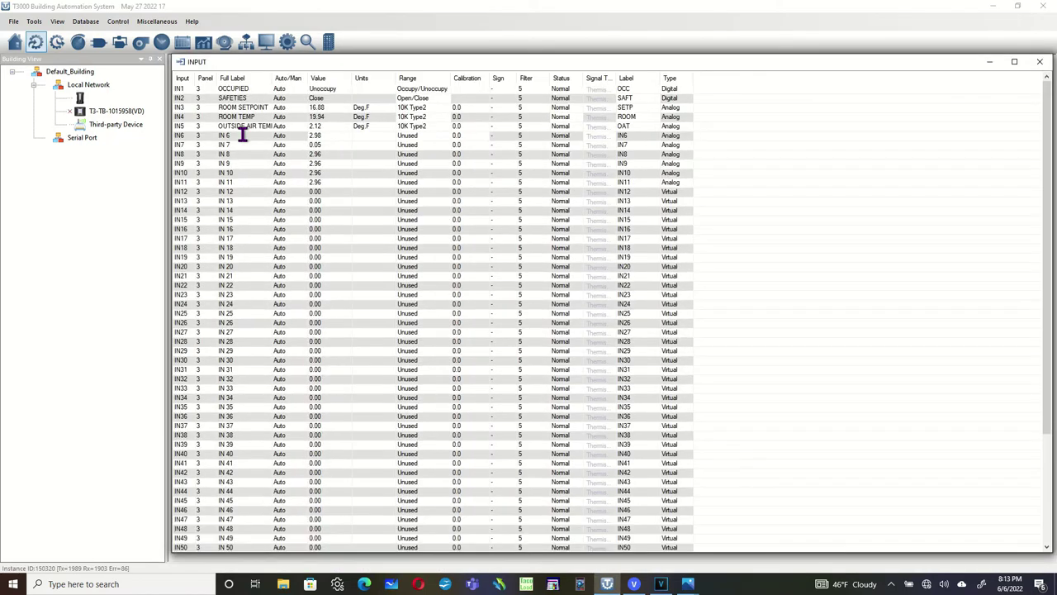
- Rename IN6 to CO2 PPM
{"action": "left_click", "coordinate": [242, 136]}
{"action": "type", "text": "CO2 PPM"}
{"action": "left_click", "coordinate": [408, 137]}
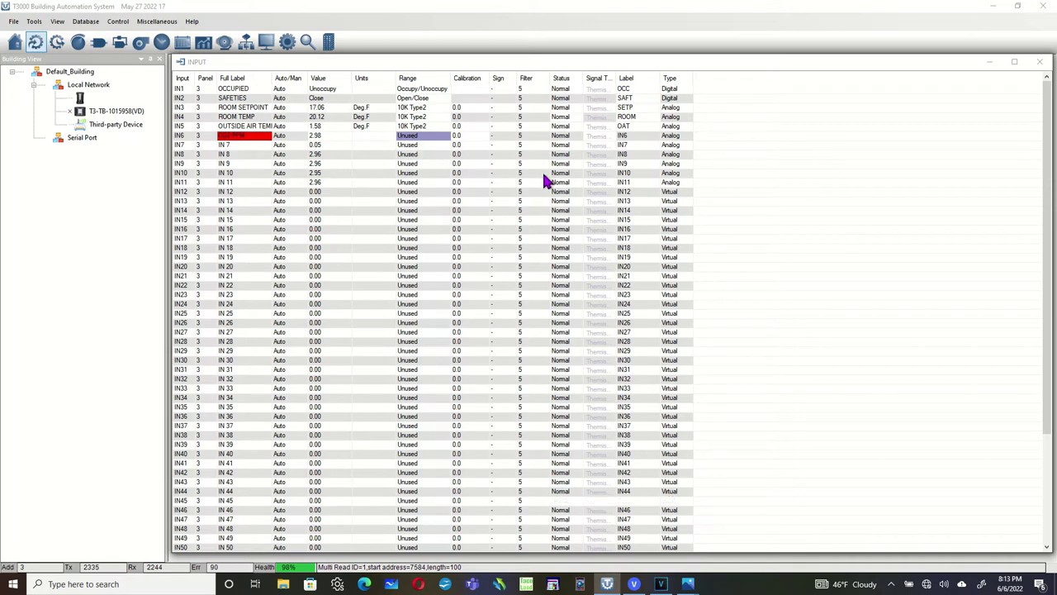
{"action": "key", "text": "Return"}
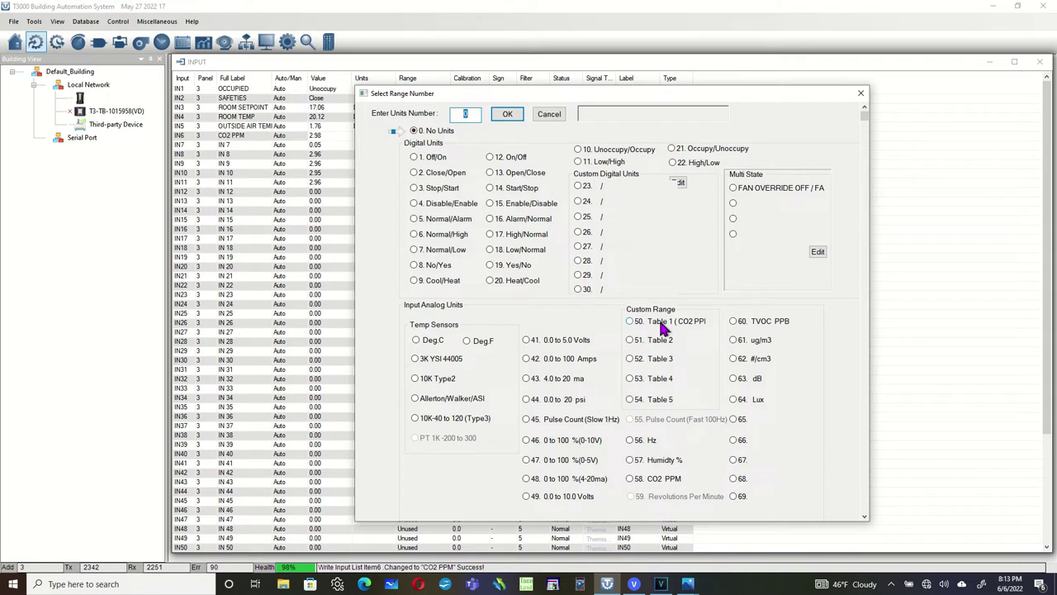
- Set custom range Table 1 to map a 0-10 V signal to 0–3000 CO2 PPM
{"action": "left_click", "coordinate": [630, 321]}
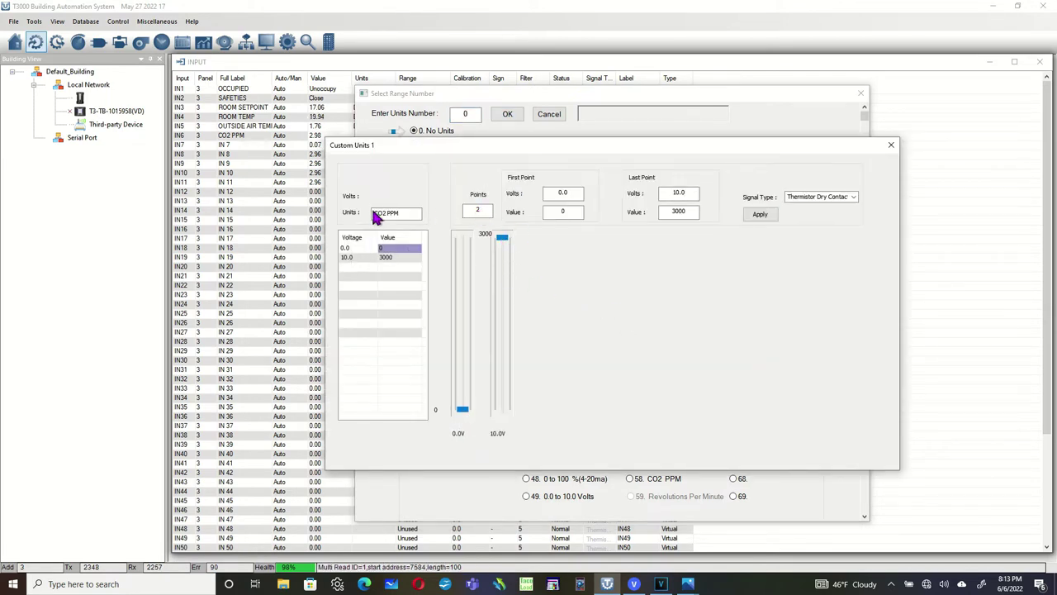
{"action": "left_click", "coordinate": [565, 212]}
{"action": "left_click", "coordinate": [680, 210]}
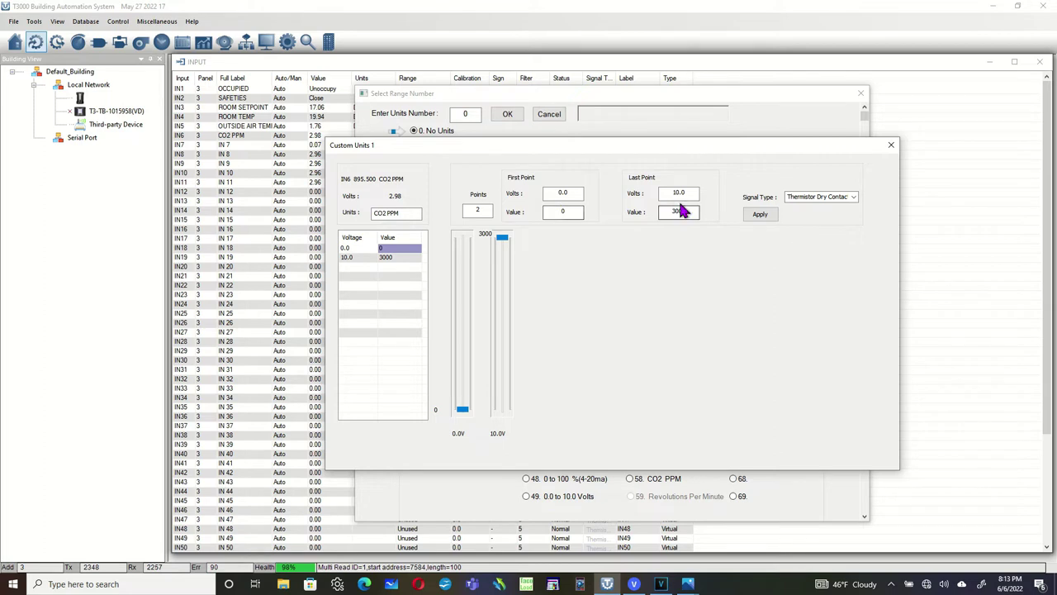
{"action": "left_click", "coordinate": [854, 197]}
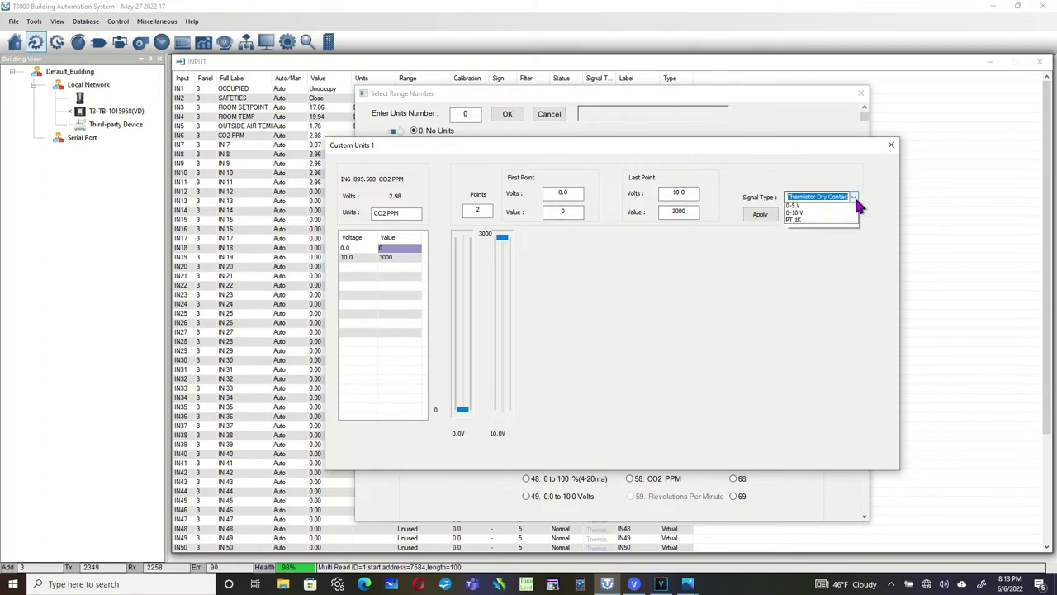
{"action": "left_click", "coordinate": [839, 229]}
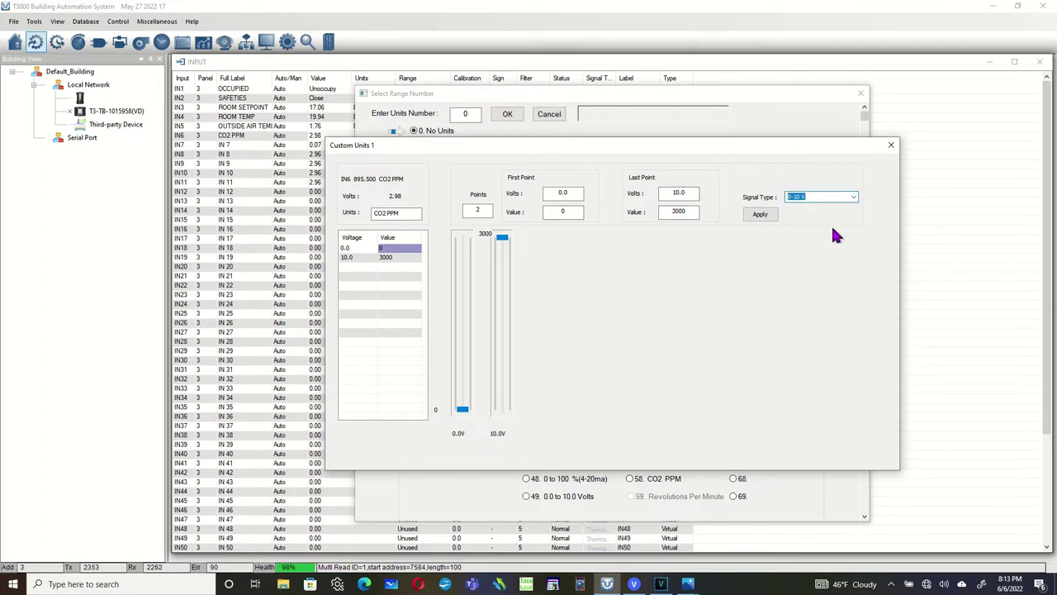
{"action": "left_click", "coordinate": [760, 216]}
{"action": "left_click", "coordinate": [760, 215]}
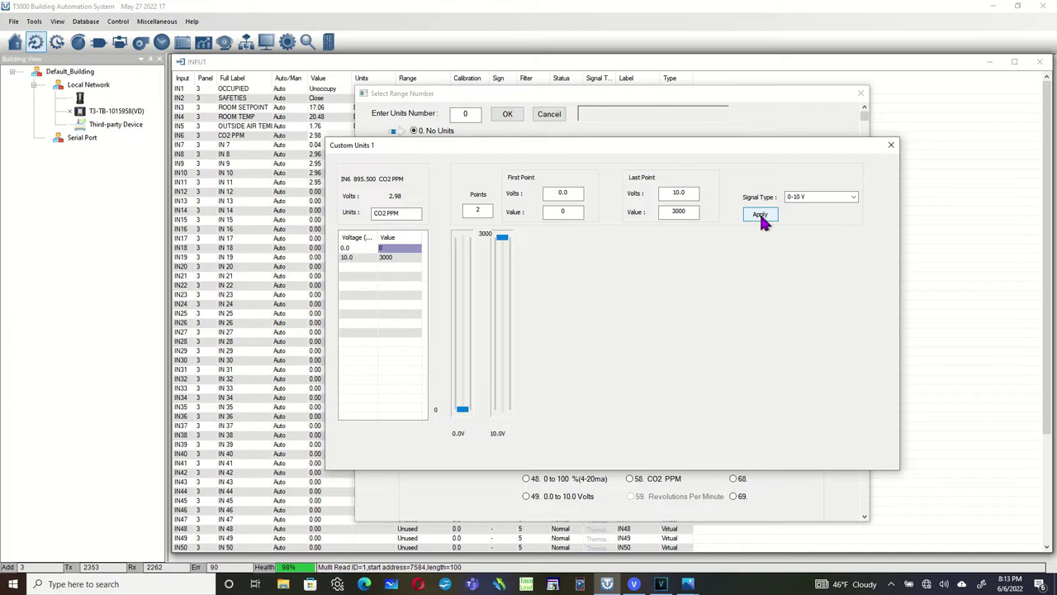
{"action": "left_click", "coordinate": [761, 218]}
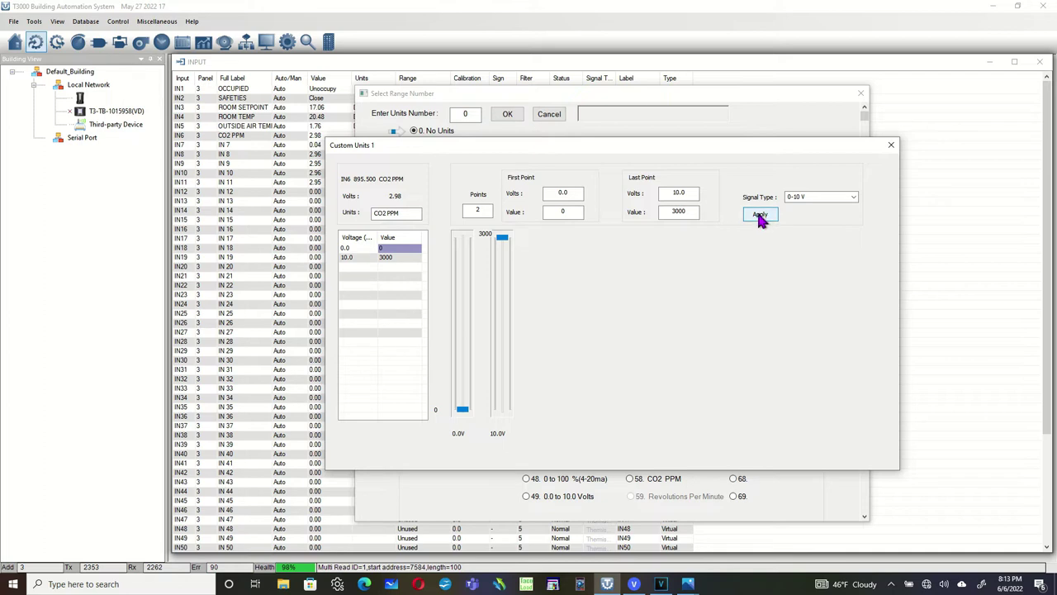
{"action": "left_click", "coordinate": [891, 145]}
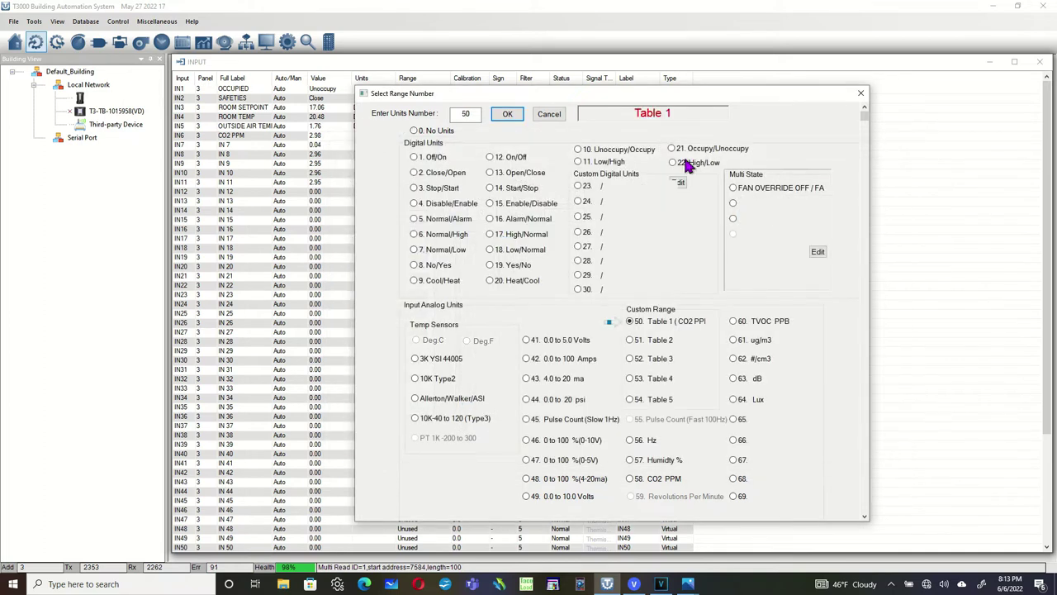
- Confirm Table 1 for IN6, label it CO2, and name IN7 DAMPER POSITION
{"action": "left_click", "coordinate": [508, 116]}
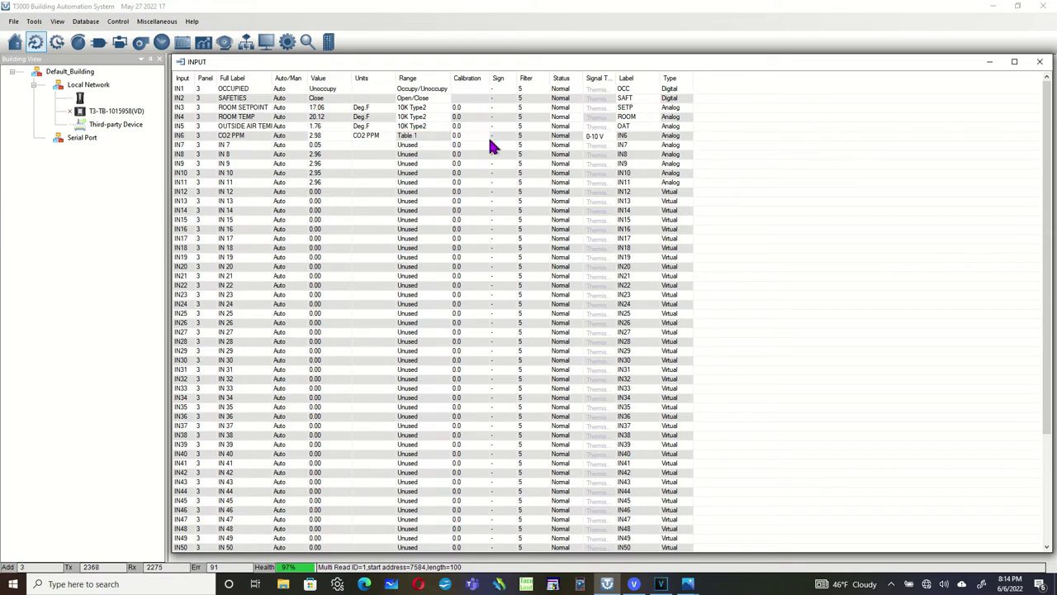
{"action": "double_click", "coordinate": [624, 137]}
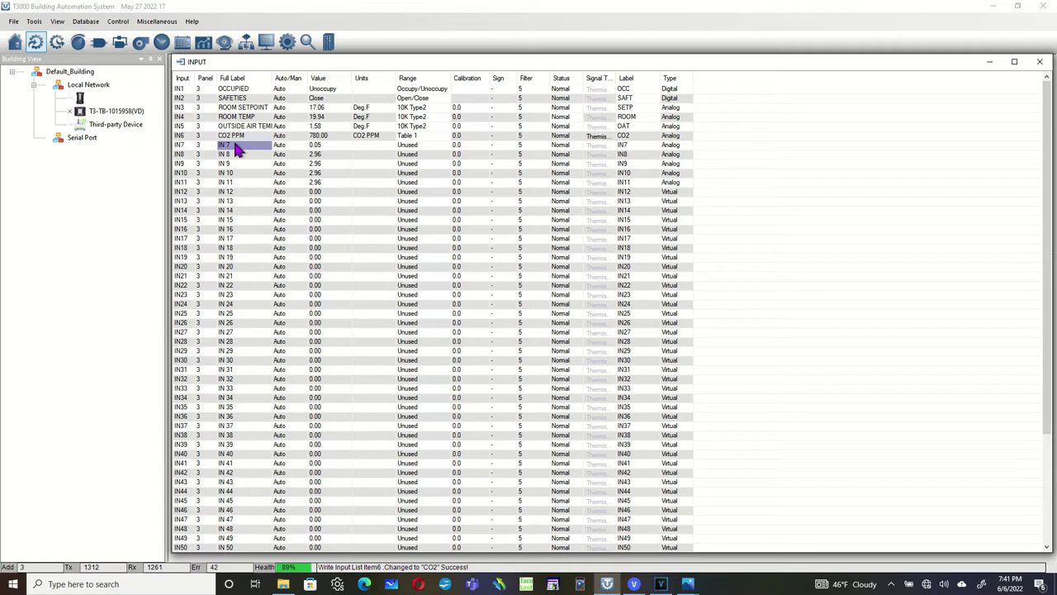
{"action": "double_click", "coordinate": [234, 143]}
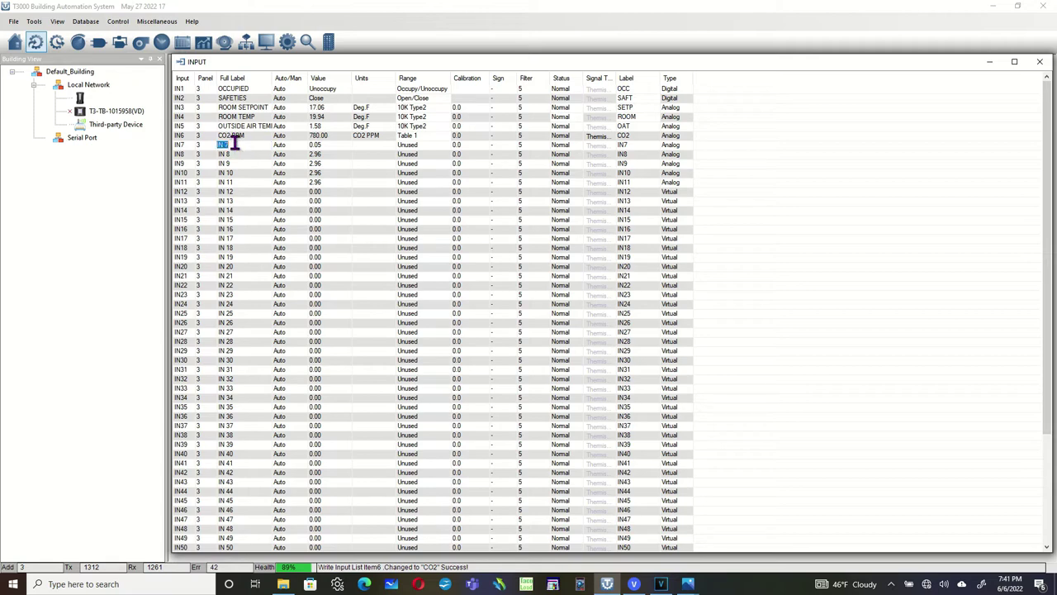
{"action": "type", "text": "DAMPER"}
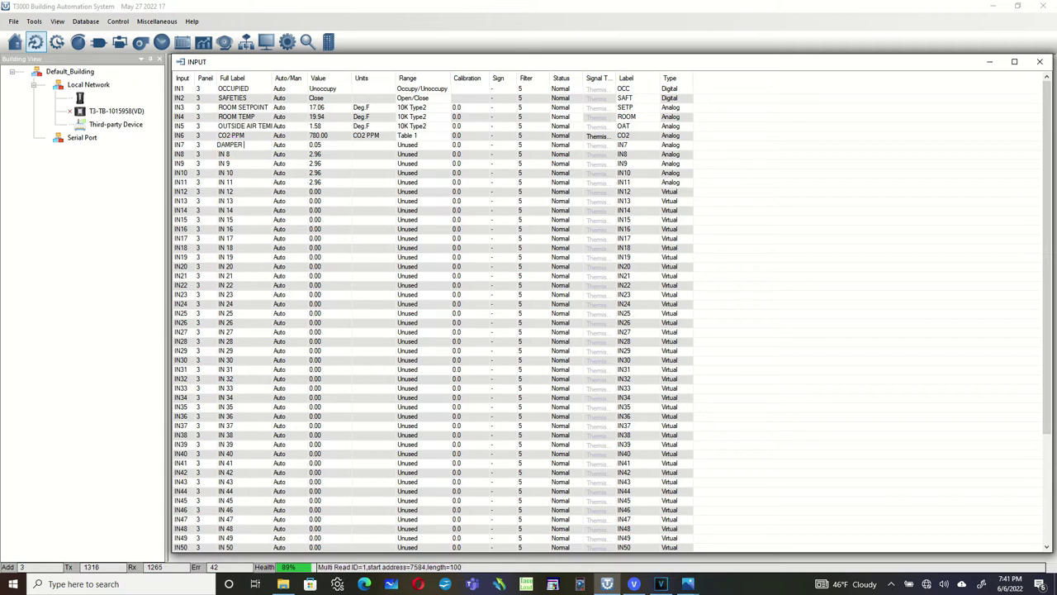
{"action": "type", "text": " POSITION"}
- Give IN7 range 46 (0 to 100 %, 0-10V) and the short label DPOS
{"action": "left_click", "coordinate": [419, 147]}
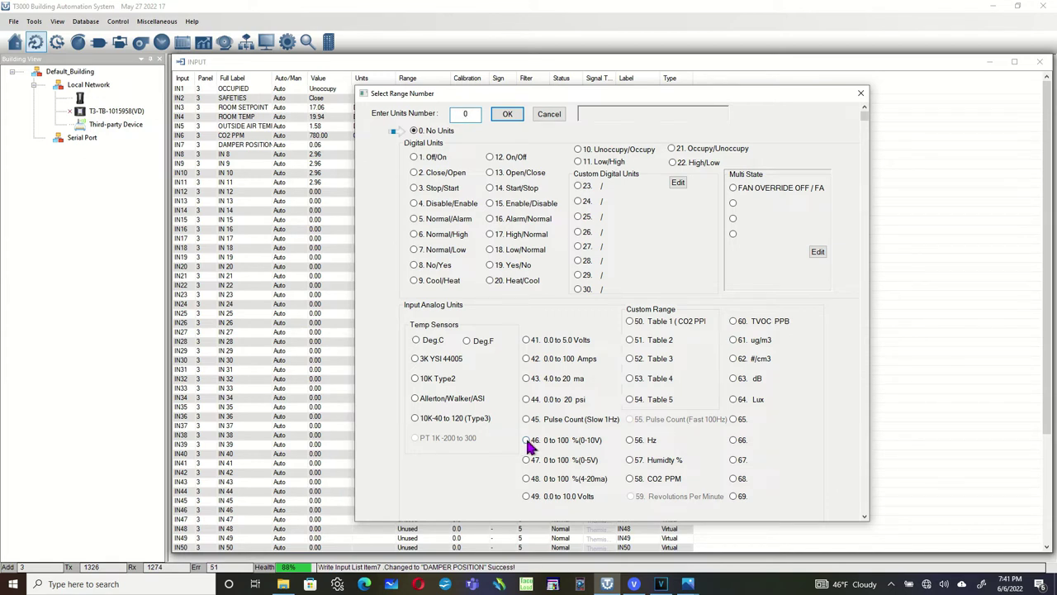
{"action": "left_click", "coordinate": [528, 442]}
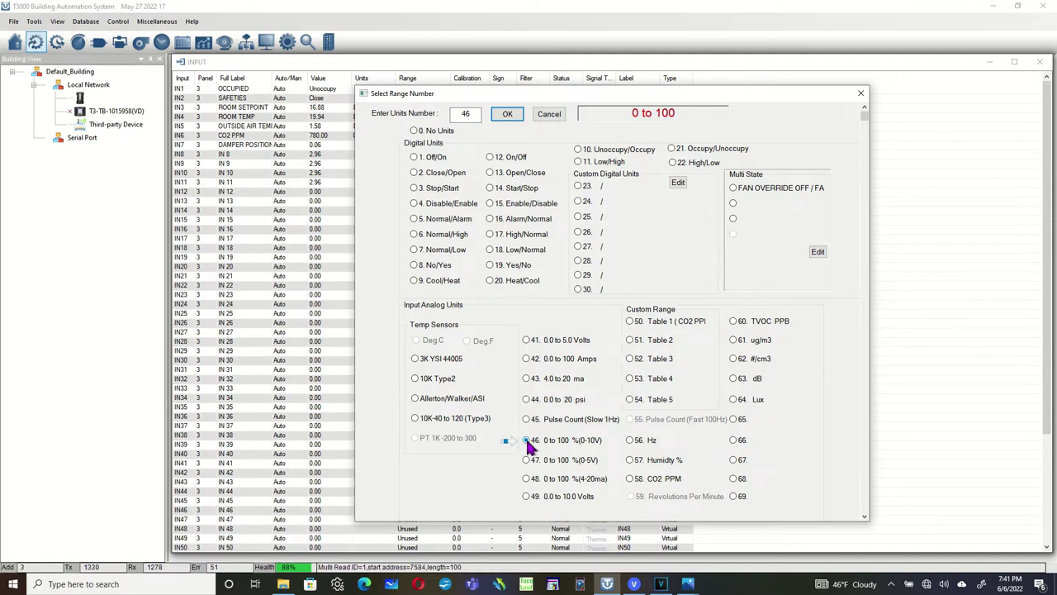
{"action": "left_click", "coordinate": [509, 115]}
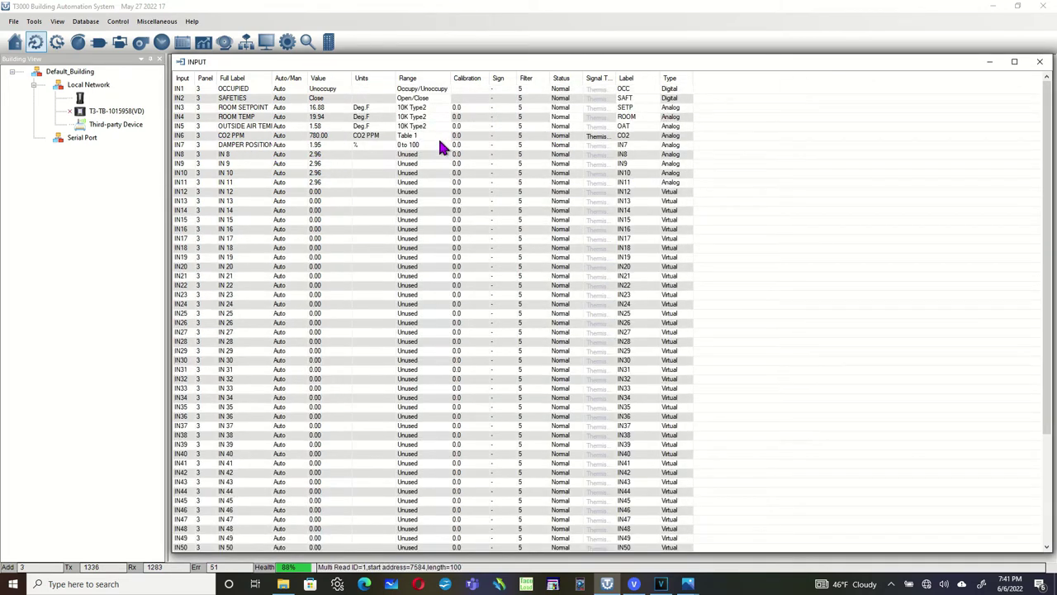
{"action": "double_click", "coordinate": [626, 146]}
{"action": "left_click", "coordinate": [57, 42]}
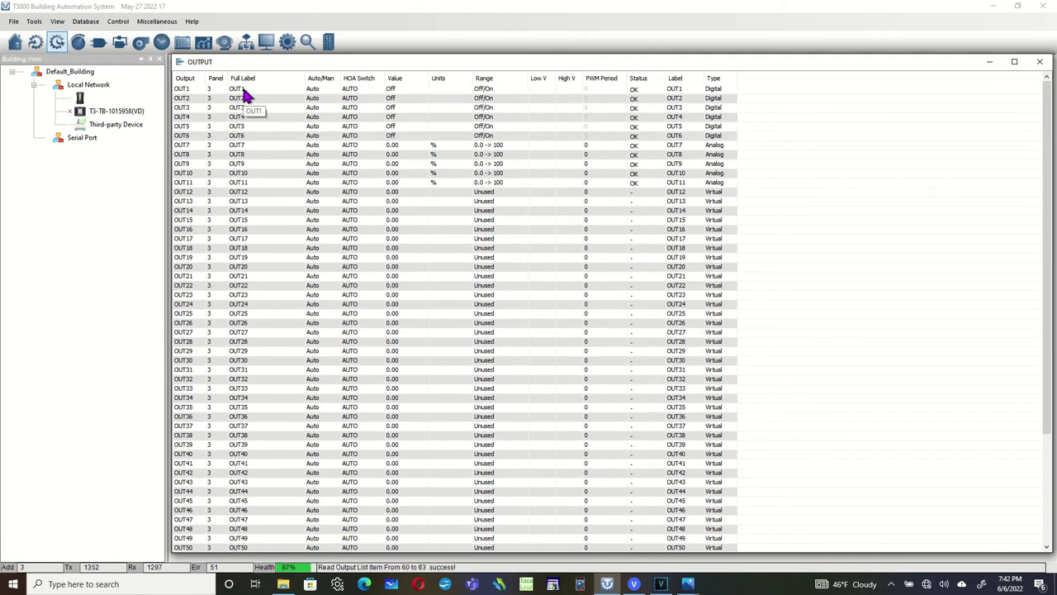
- Label OUT1 COOLING STAGE 2 with short label Y2
{"action": "left_click", "coordinate": [244, 91]}
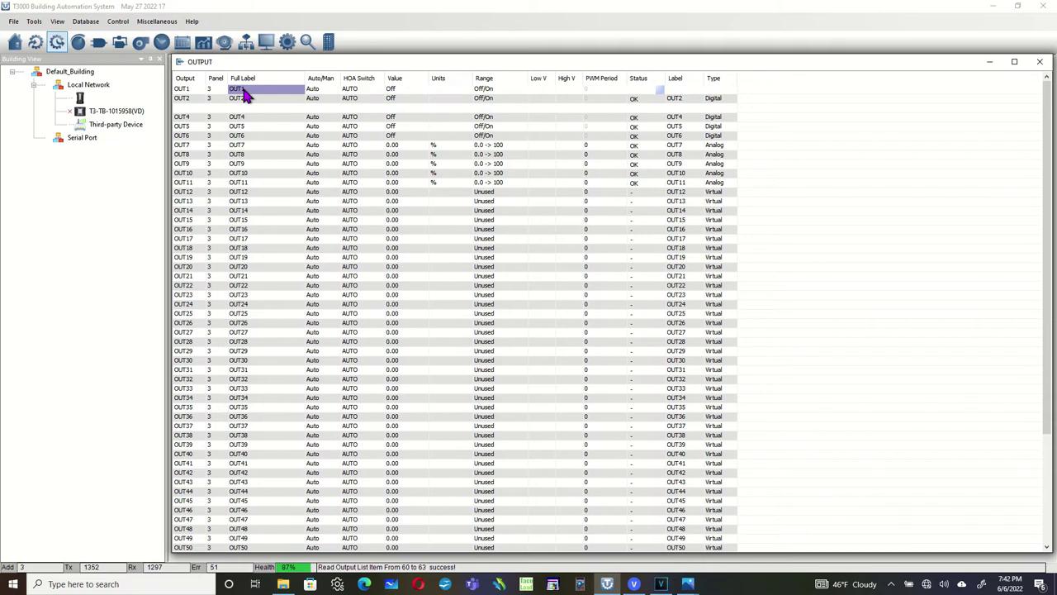
{"action": "left_click", "coordinate": [244, 91]}
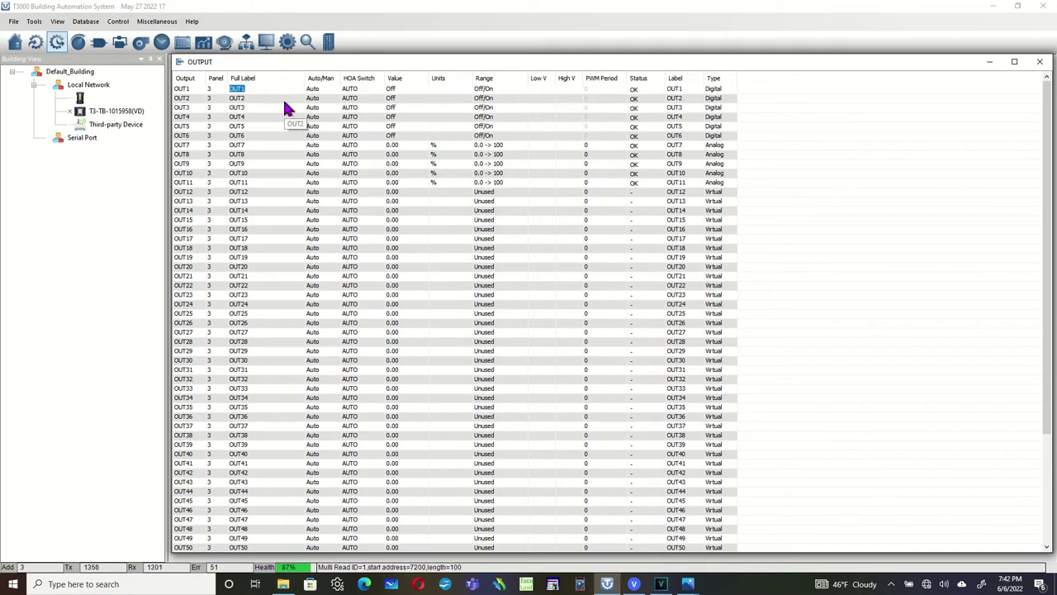
{"action": "type", "text": "COOLING STAGE 2"}
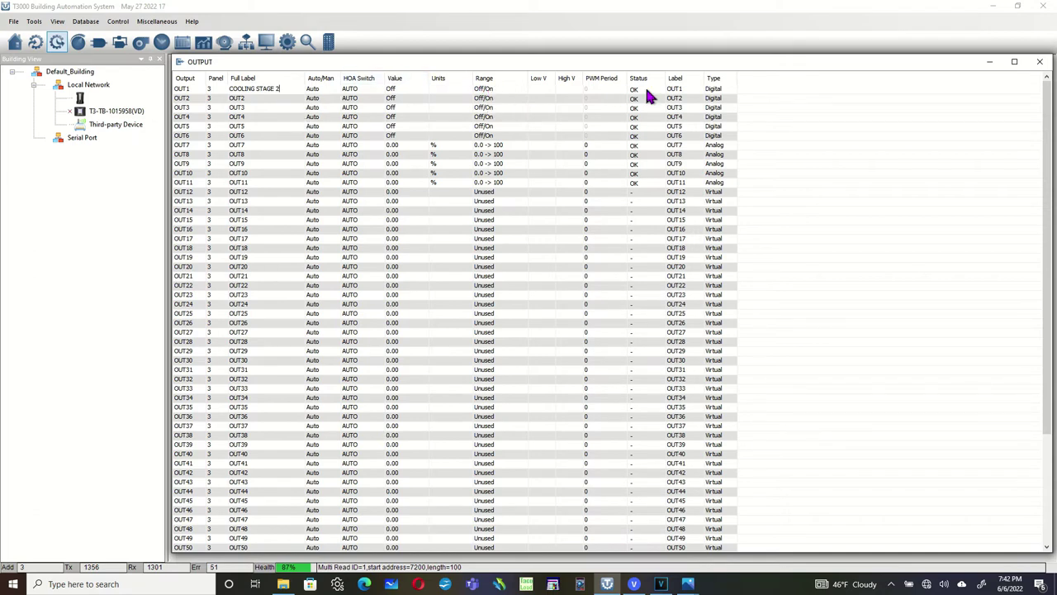
{"action": "left_click", "coordinate": [675, 91]}
{"action": "left_click", "coordinate": [686, 91]}
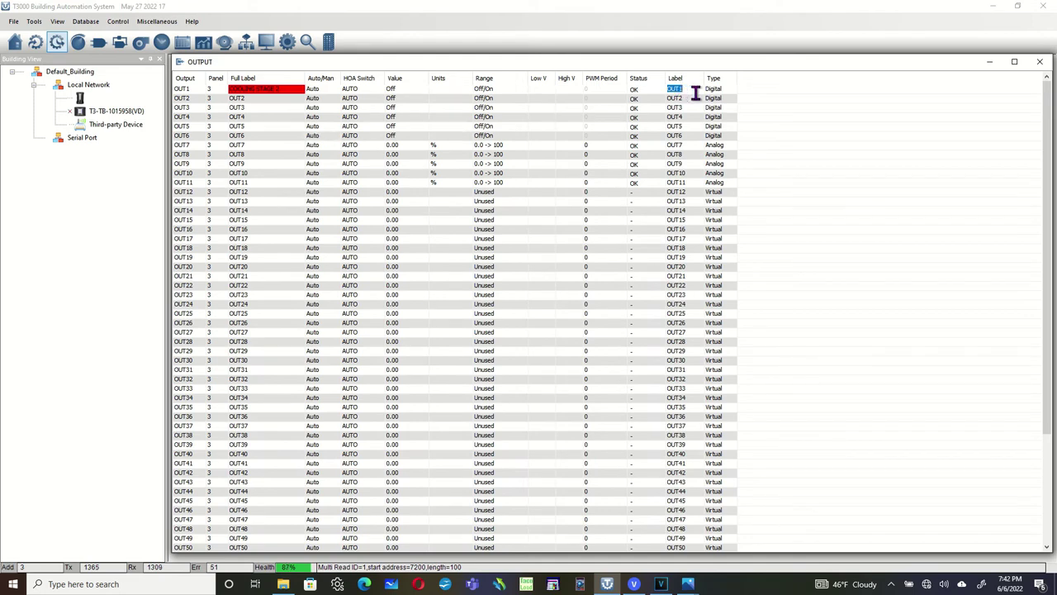
{"action": "type", "text": "Y2"}
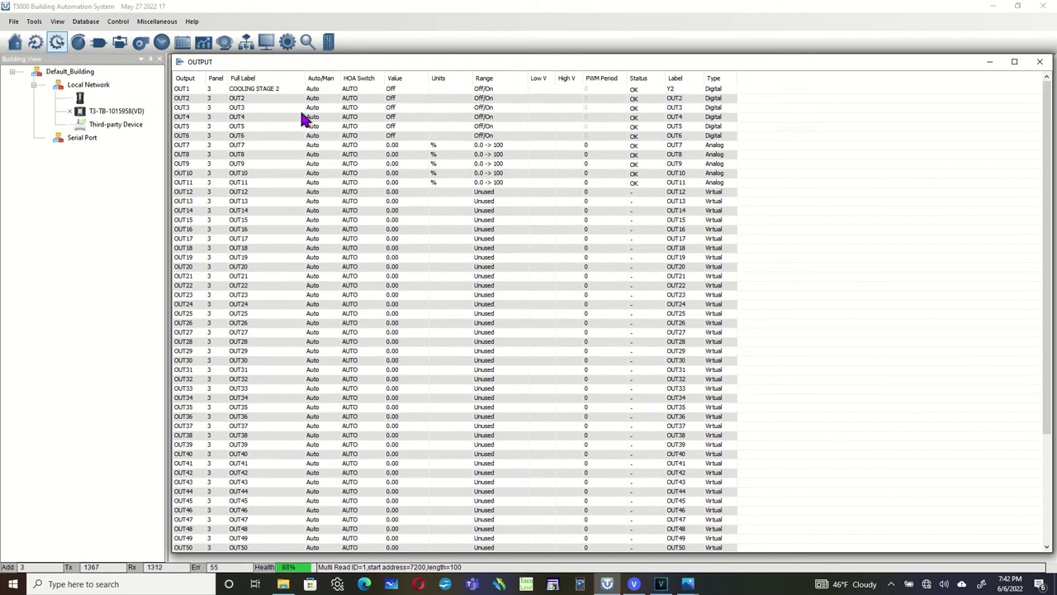
- Label OUT2 COOLING STAGE 1 with short label Y1
{"action": "left_click", "coordinate": [265, 98]}
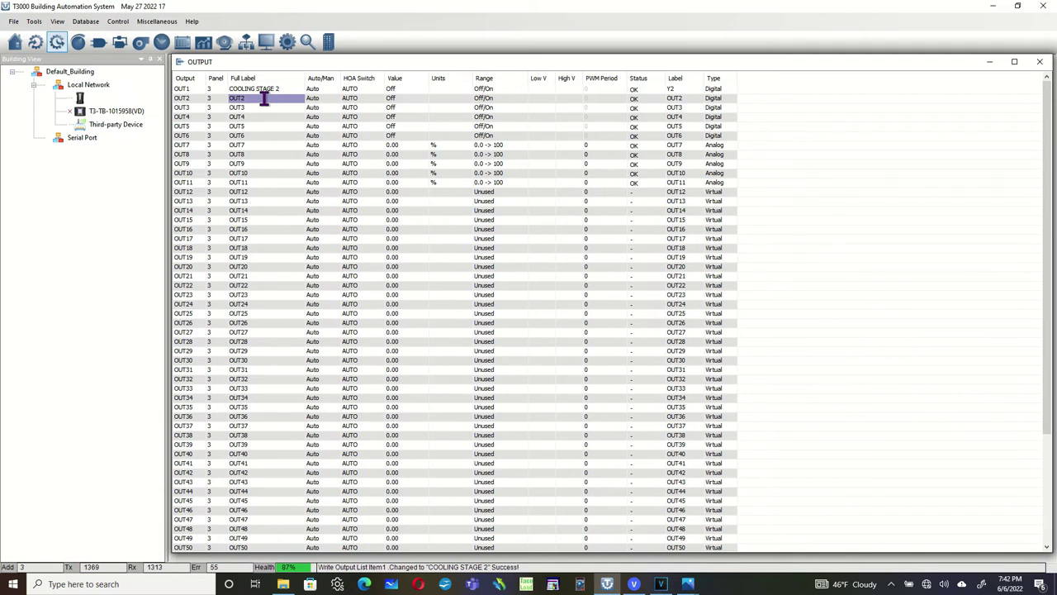
{"action": "left_click", "coordinate": [264, 99]}
{"action": "type", "text": "CO"}
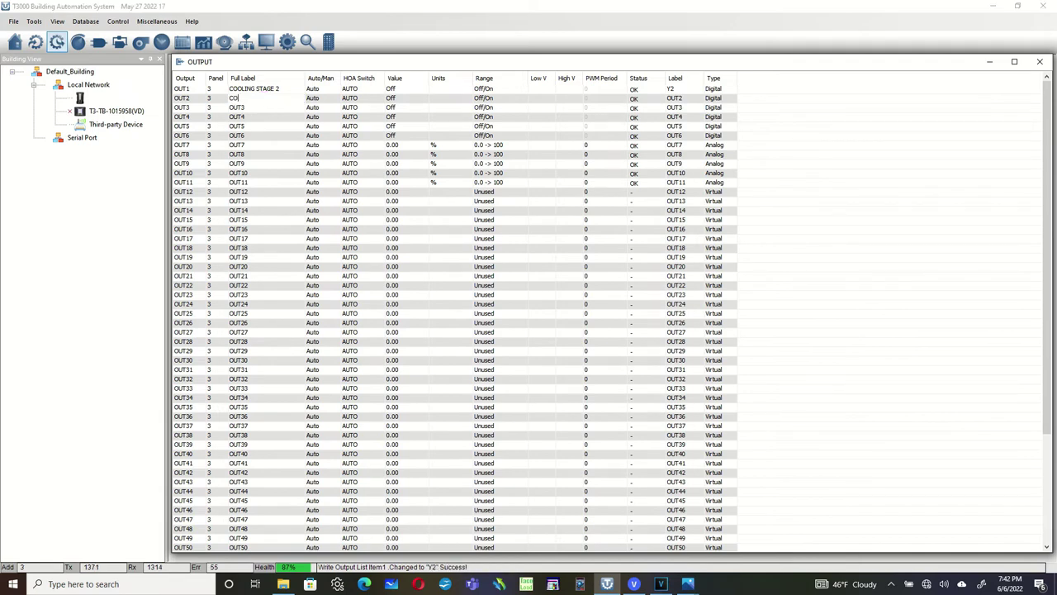
{"action": "type", "text": "OLING STAGE 1"}
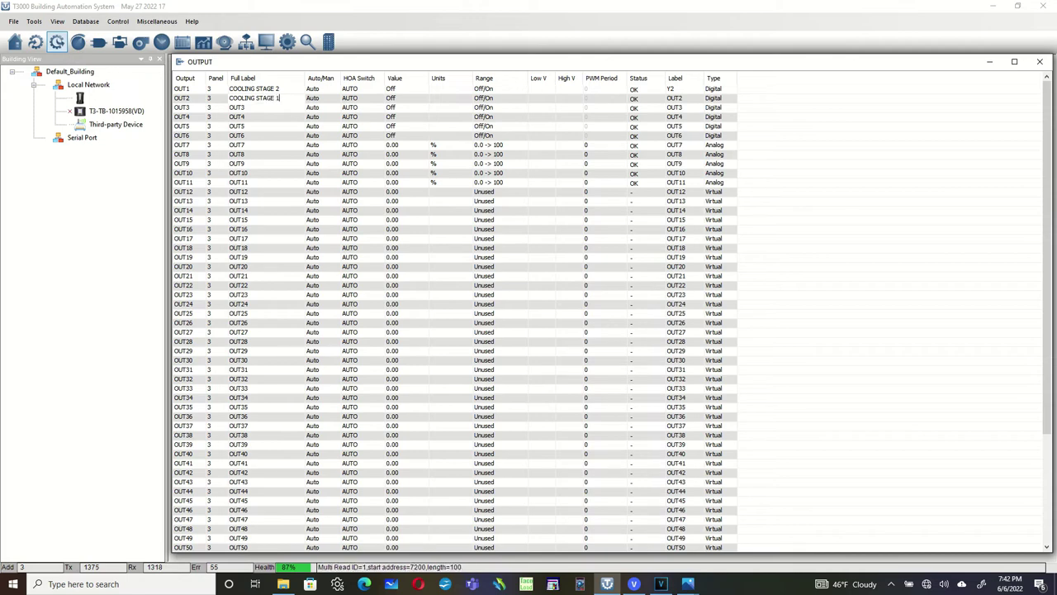
{"action": "left_click", "coordinate": [675, 99]}
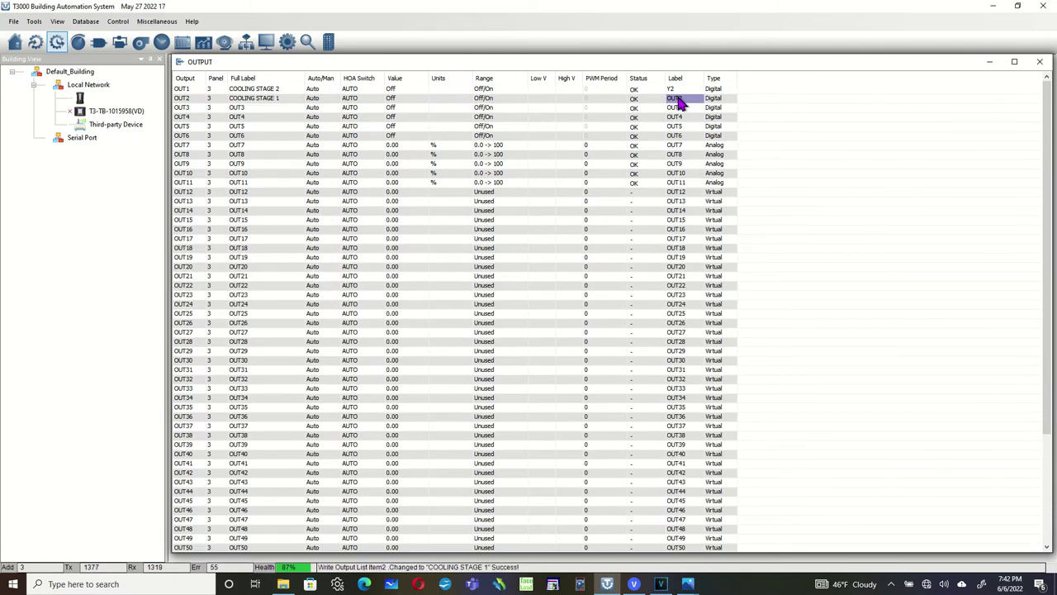
{"action": "left_click", "coordinate": [676, 98]}
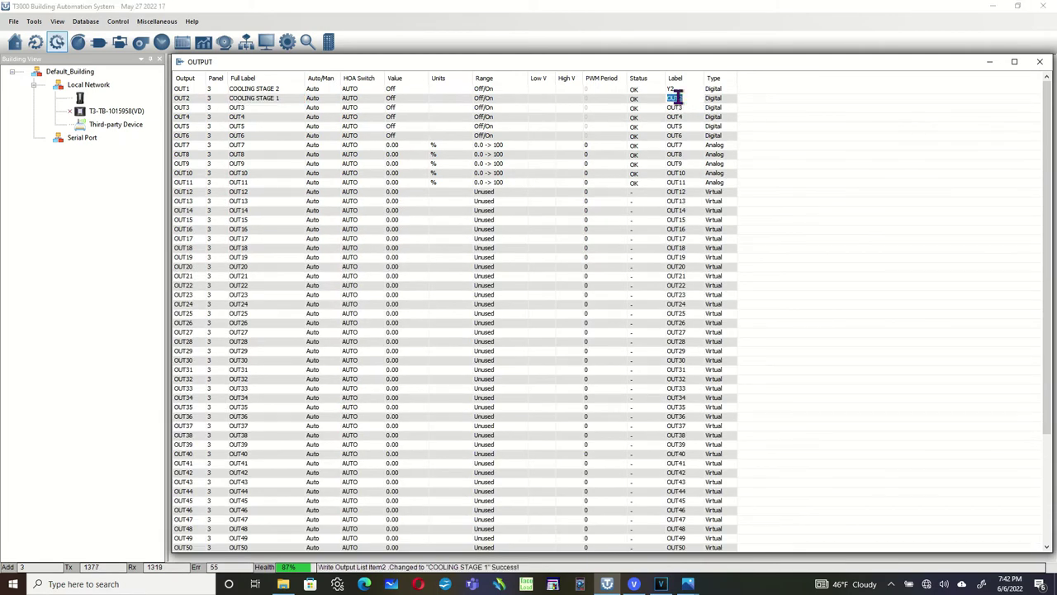
{"action": "type", "text": "Y1"}
- Name OUT3 FAN
{"action": "double_click", "coordinate": [248, 110]}
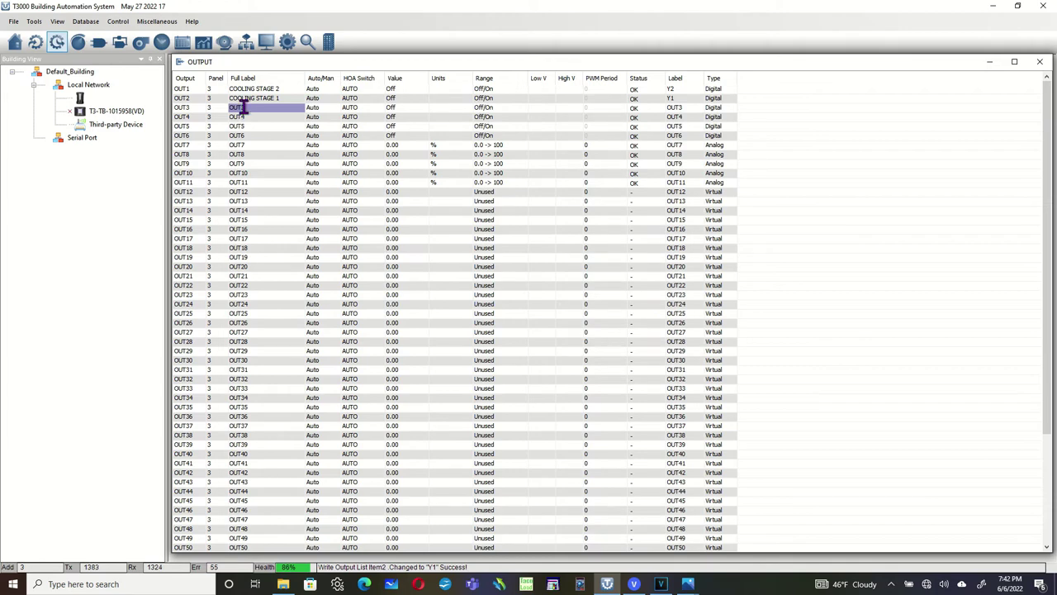
{"action": "type", "text": "FAN"}
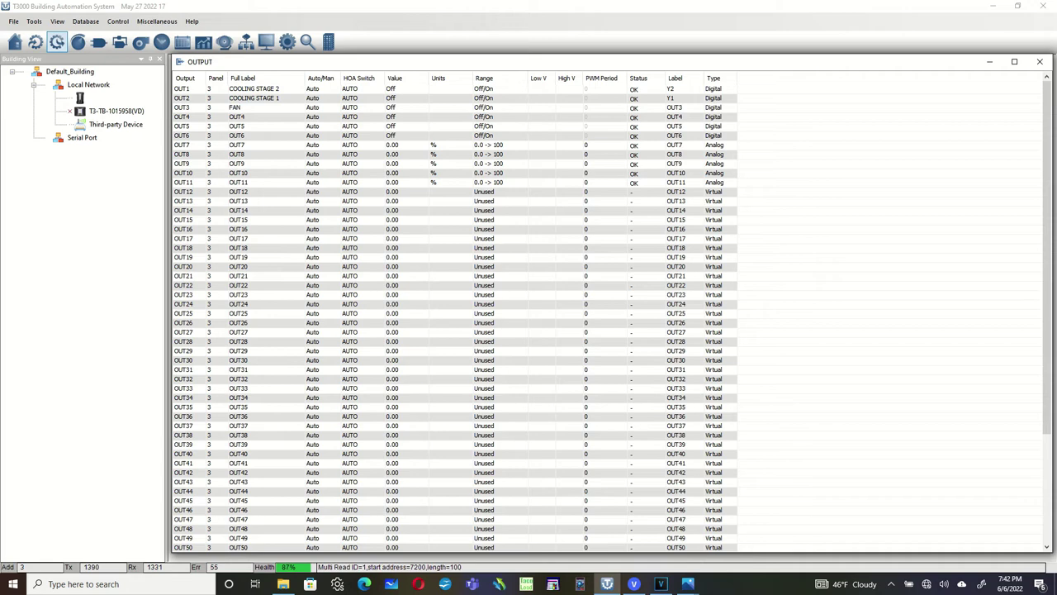
{"action": "left_click", "coordinate": [675, 108]}
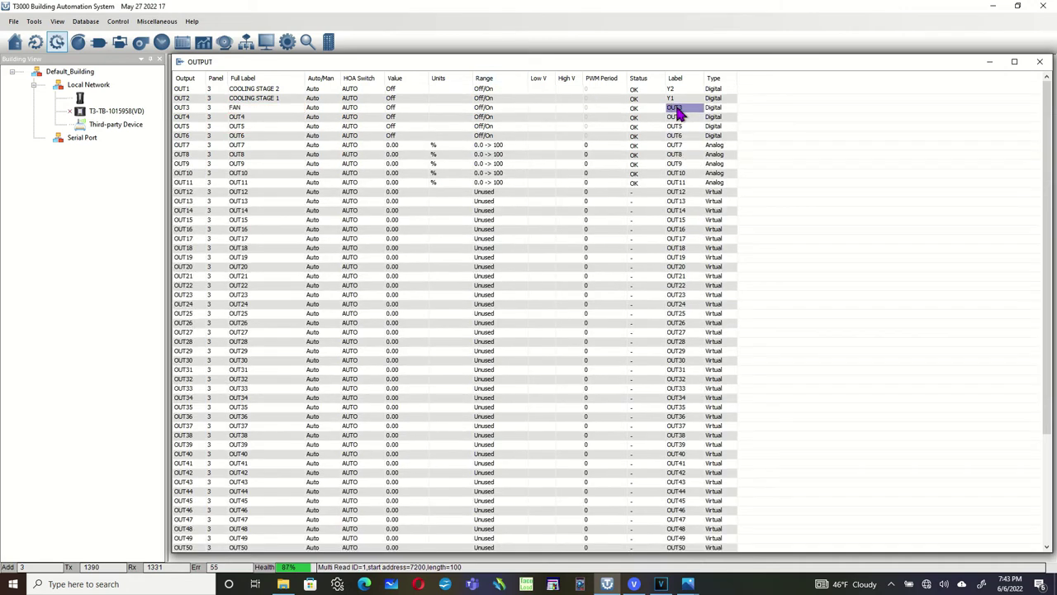
- Give OUT3 the short label FAN and rename OUT4's full label to HEAT STAGE 1
{"action": "left_click", "coordinate": [676, 109]}
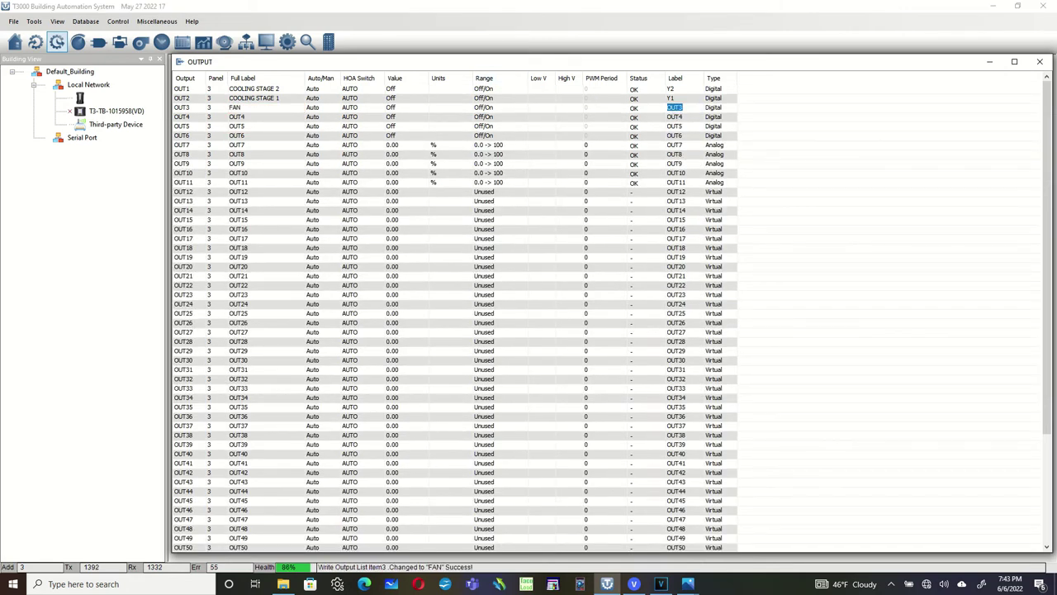
{"action": "type", "text": "FAN"}
{"action": "left_click", "coordinate": [256, 119]}
{"action": "left_click", "coordinate": [256, 118]}
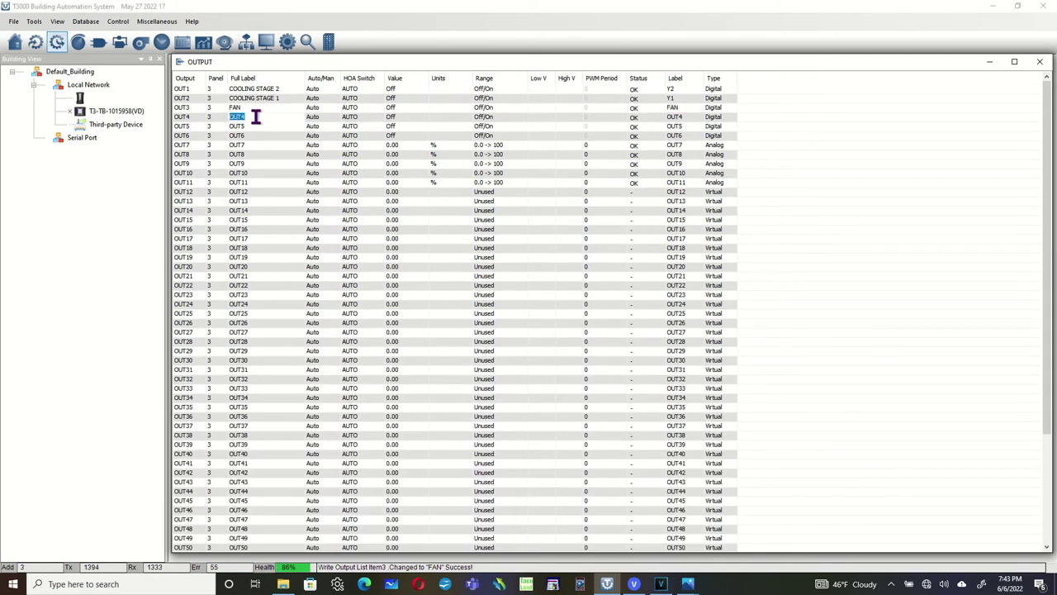
{"action": "type", "text": "HEAT STAGE 1"}
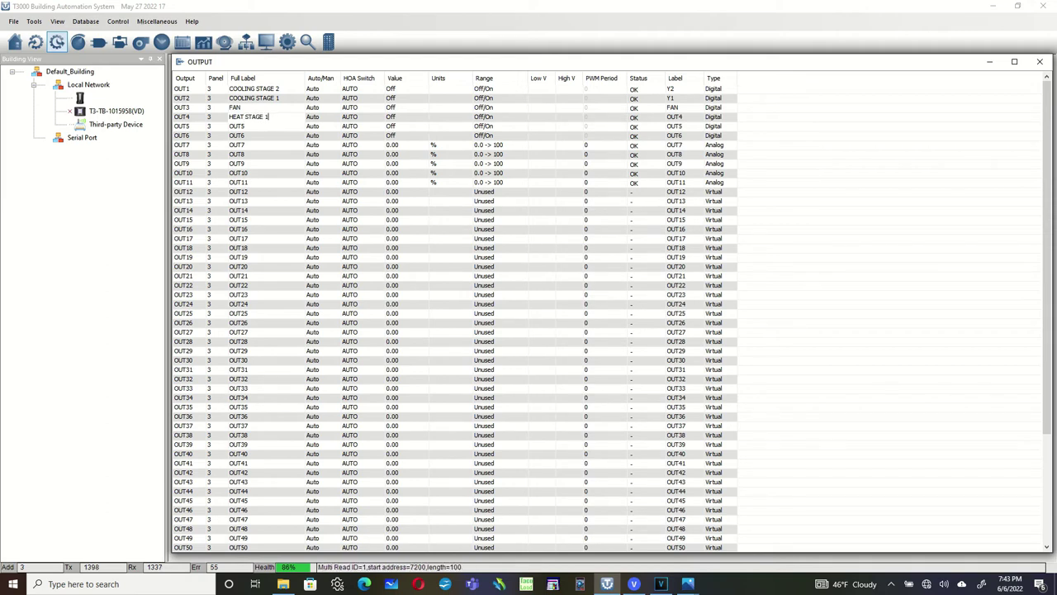
{"action": "left_click", "coordinate": [674, 116]}
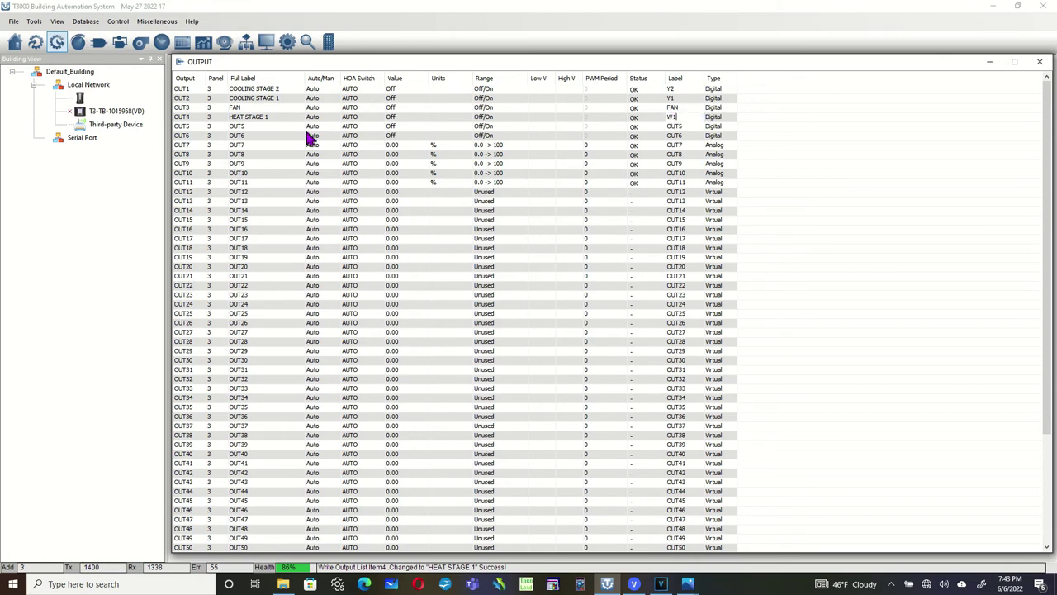
- Rename OUT5 to HEAT STAGE 2 with the short label W2
{"action": "left_click", "coordinate": [246, 128]}
{"action": "left_click", "coordinate": [252, 128]}
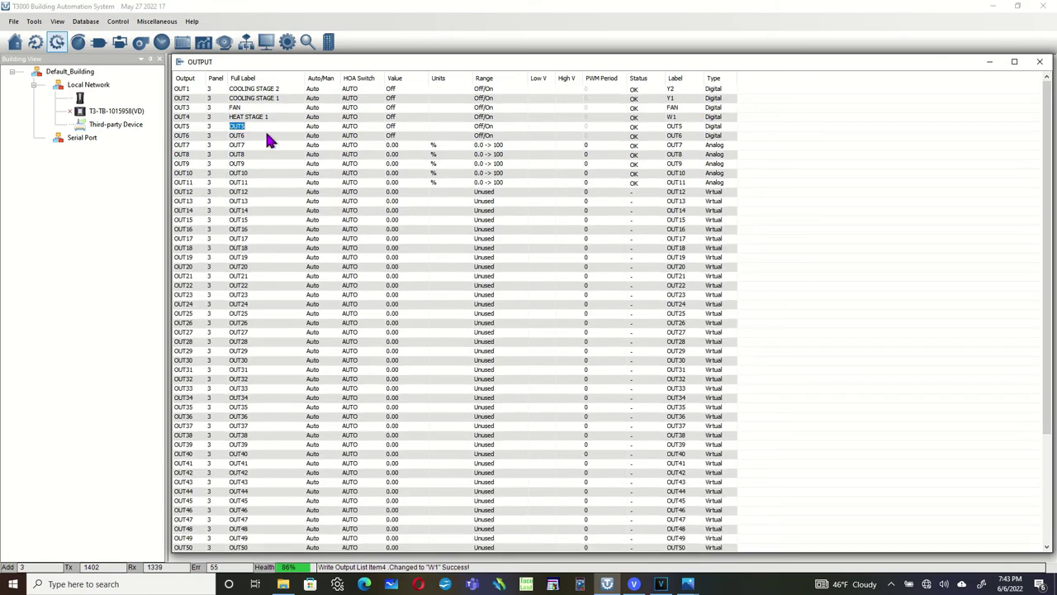
{"action": "type", "text": "HEAT STAGE 2"}
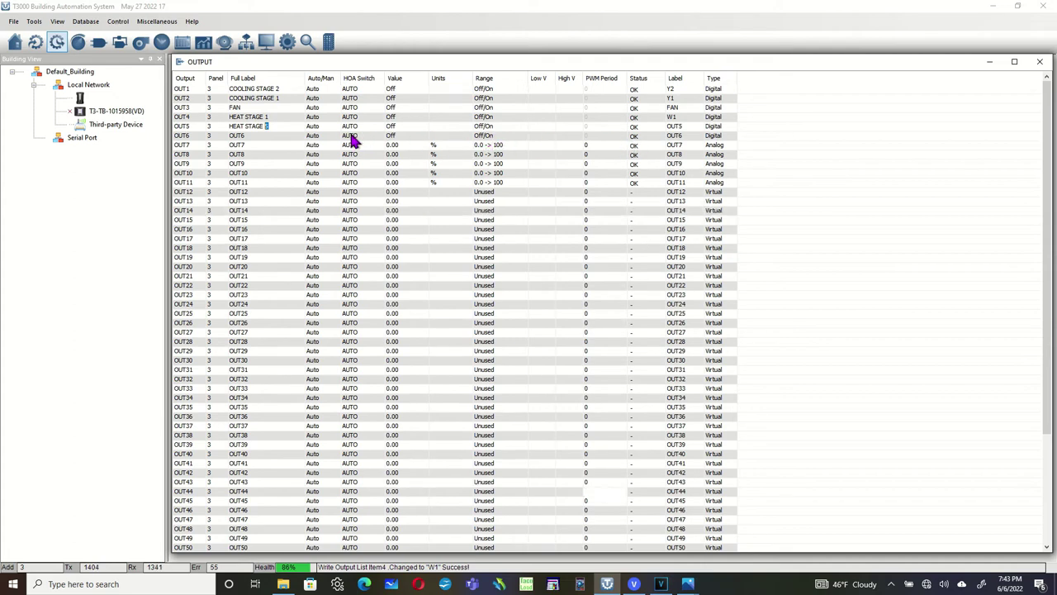
{"action": "left_click", "coordinate": [687, 128]}
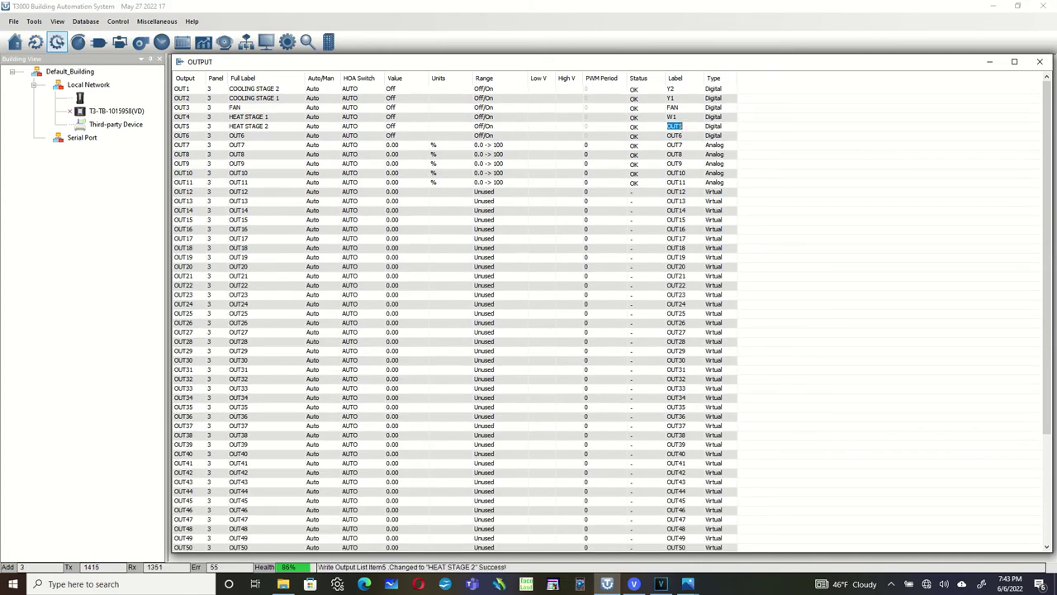
{"action": "type", "text": "W2"}
{"action": "key", "text": "Return"}
- Rename OUT7 to OUTSIDE AIR DAMP, short label OA, on the 0–100 % (0-10V) range
{"action": "left_click", "coordinate": [242, 147]}
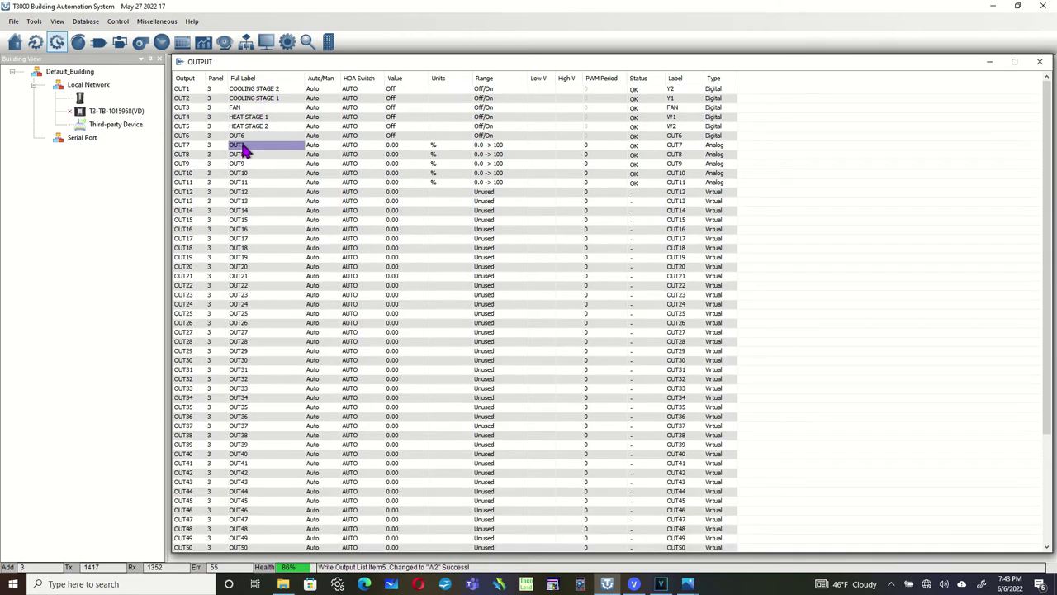
{"action": "left_click", "coordinate": [243, 147]}
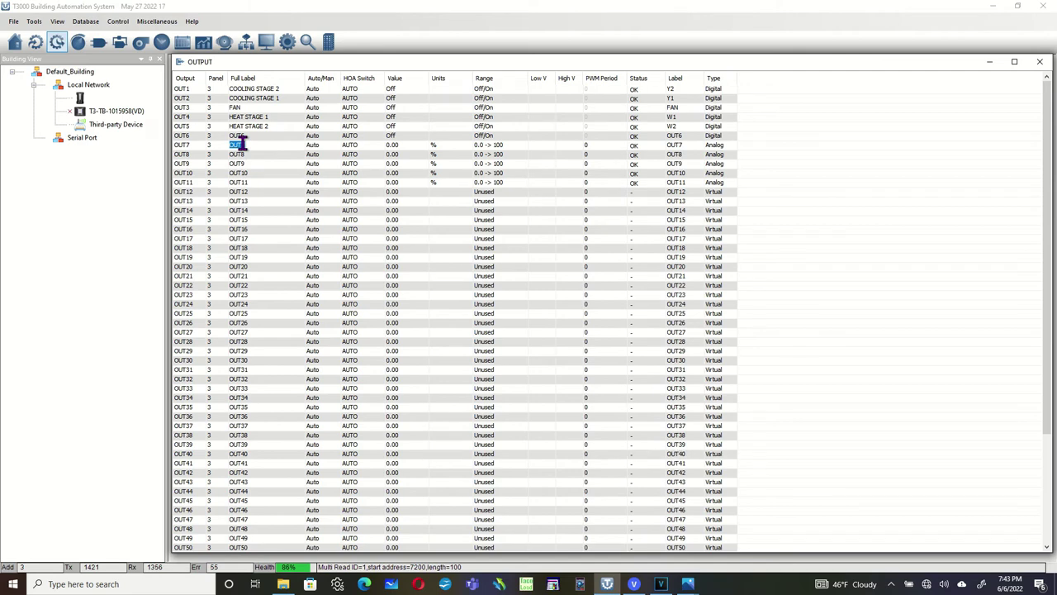
{"action": "type", "text": "OUT5"}
{"action": "type", "text": "IDE A"}
{"action": "type", "text": "IR DAMP"}
{"action": "left_click", "coordinate": [487, 146]}
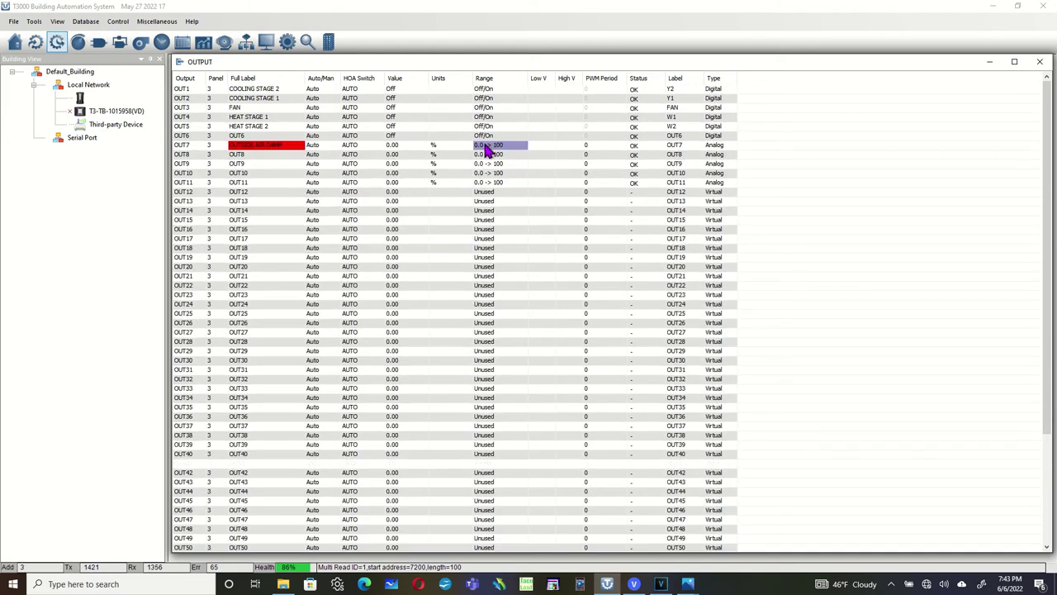
{"action": "left_click", "coordinate": [488, 146]}
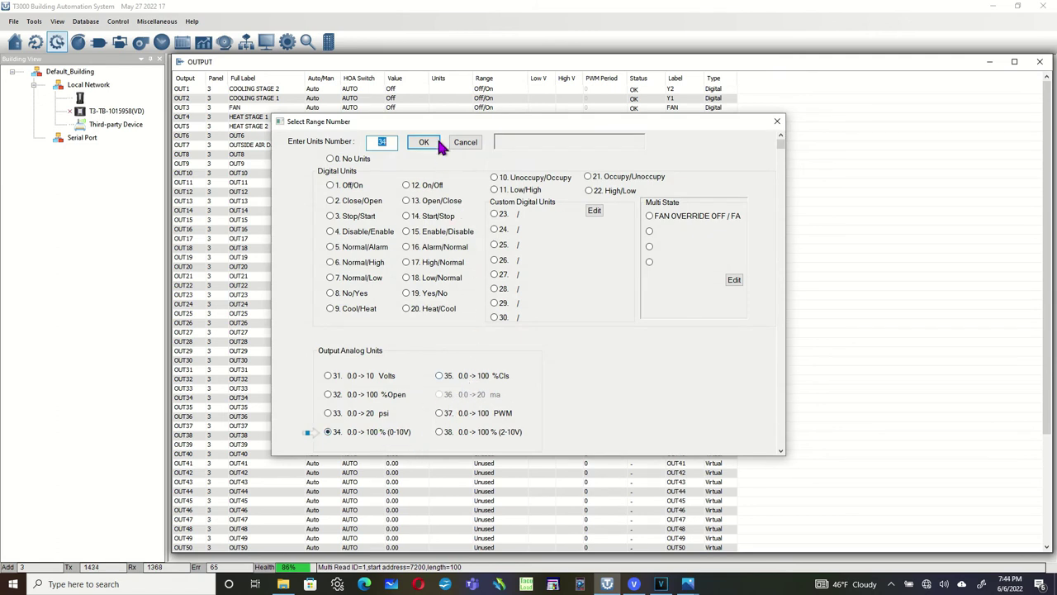
{"action": "left_click", "coordinate": [425, 144]}
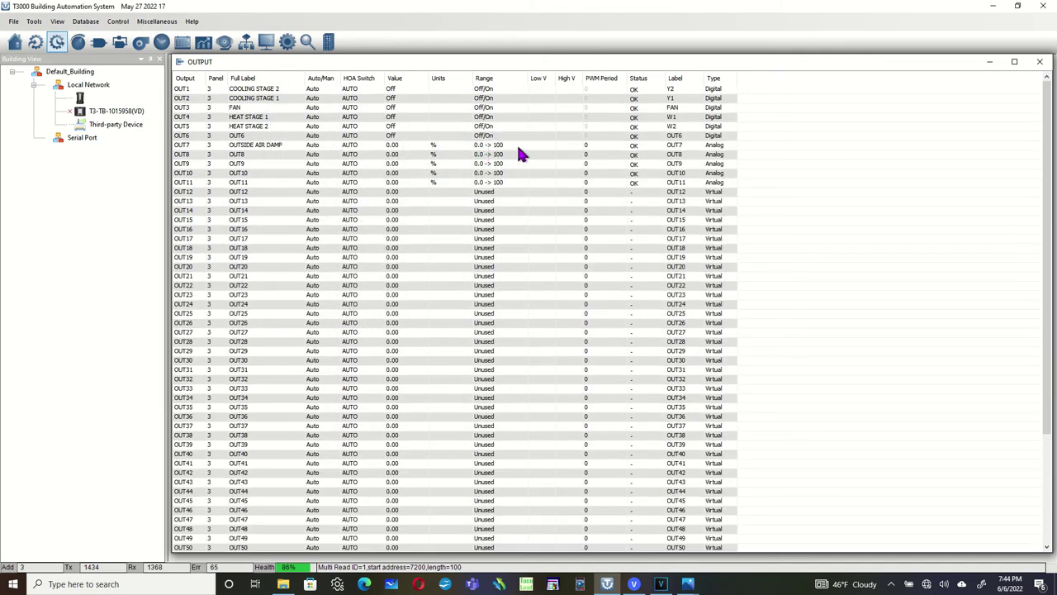
{"action": "double_click", "coordinate": [674, 145]}
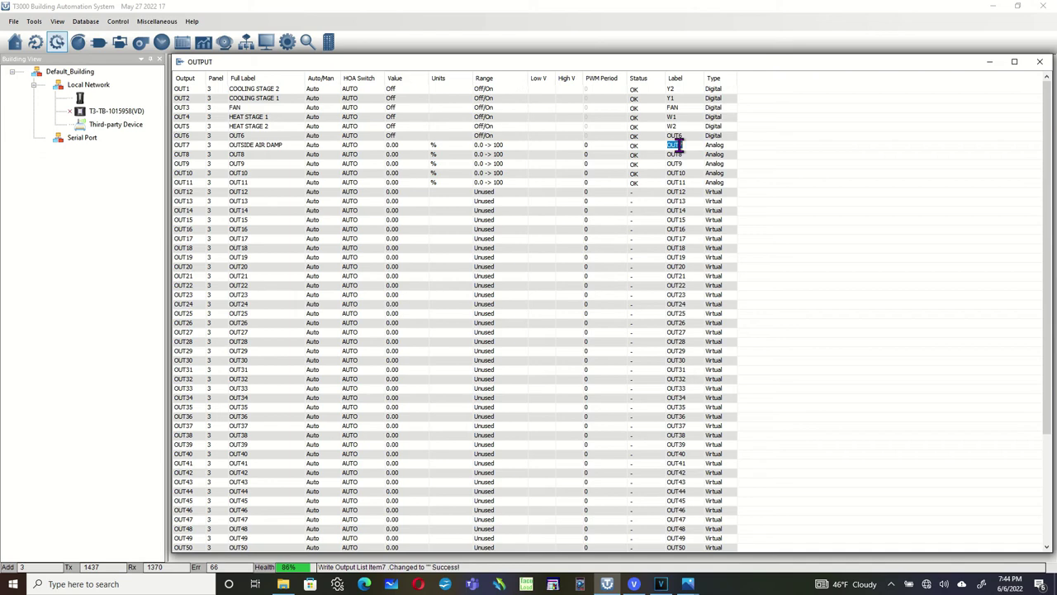
{"action": "type", "text": "OA"}
{"action": "key", "text": "Return"}
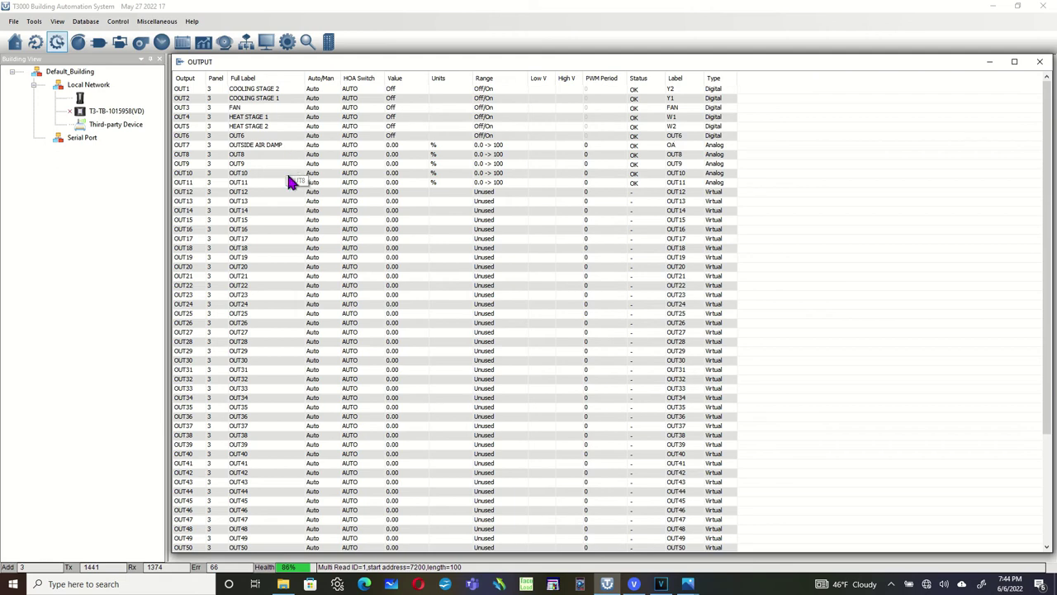
- Set OUT11 to the 0.0 -> 10 Volts range and label it 10VDC
{"action": "left_click", "coordinate": [494, 183]}
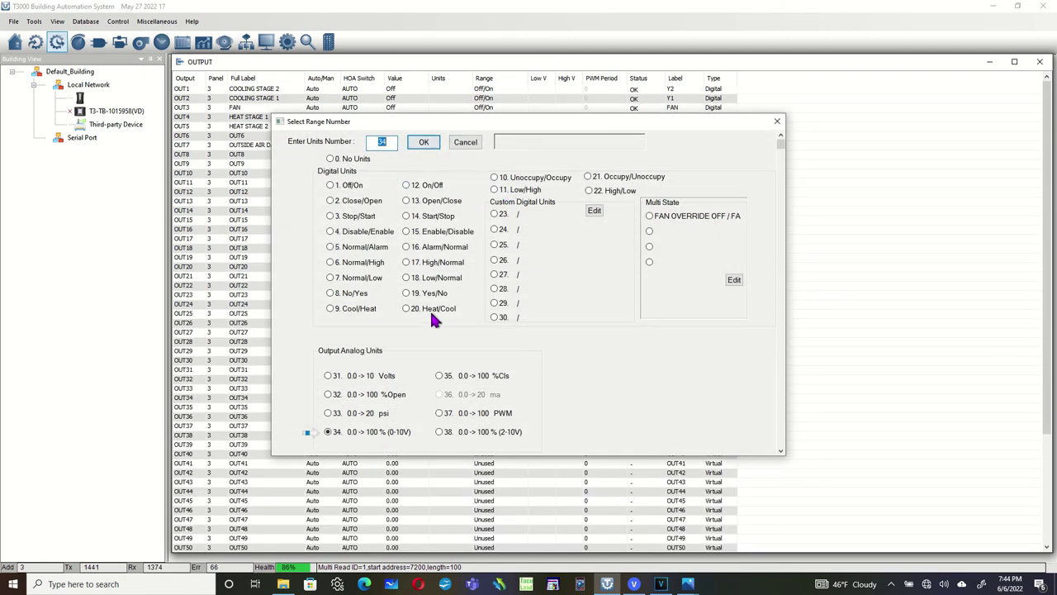
{"action": "left_click", "coordinate": [382, 378]}
{"action": "left_click", "coordinate": [423, 142]}
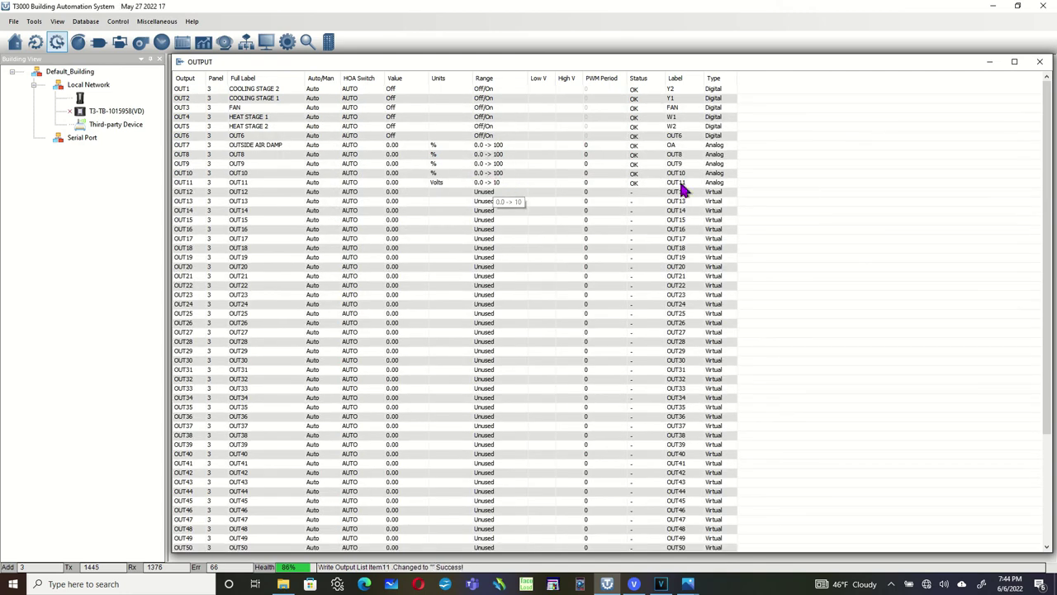
{"action": "double_click", "coordinate": [677, 183]}
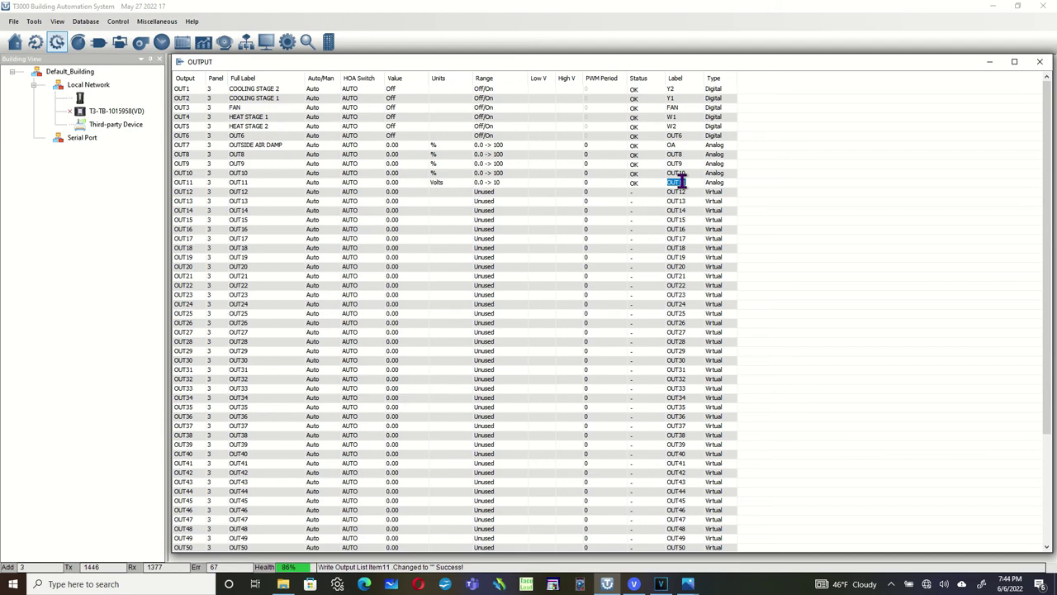
{"action": "type", "text": "10"}
{"action": "key", "text": "Return"}
{"action": "type", "text": "VDC"}
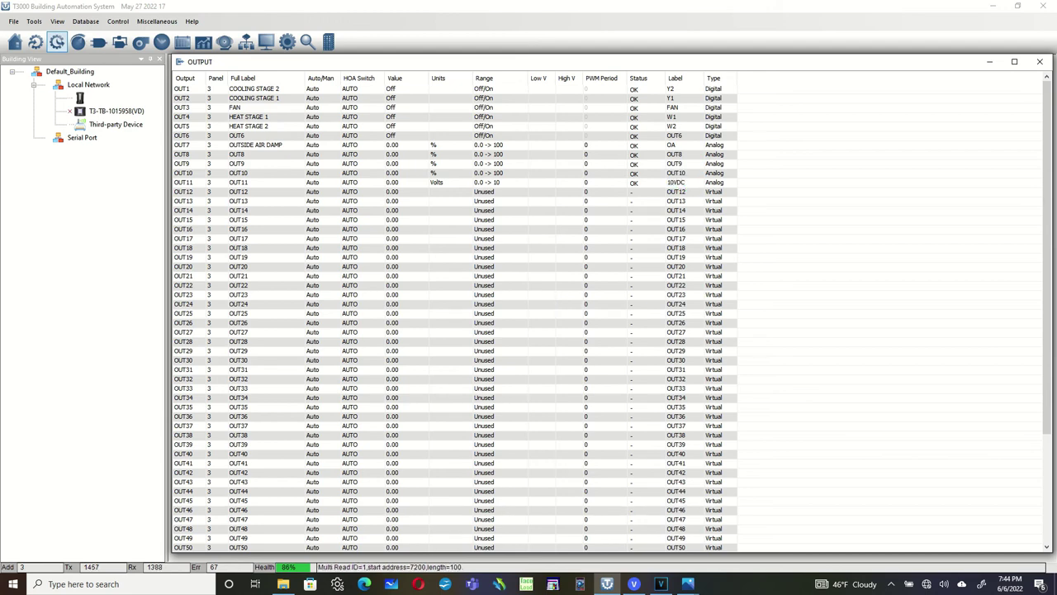